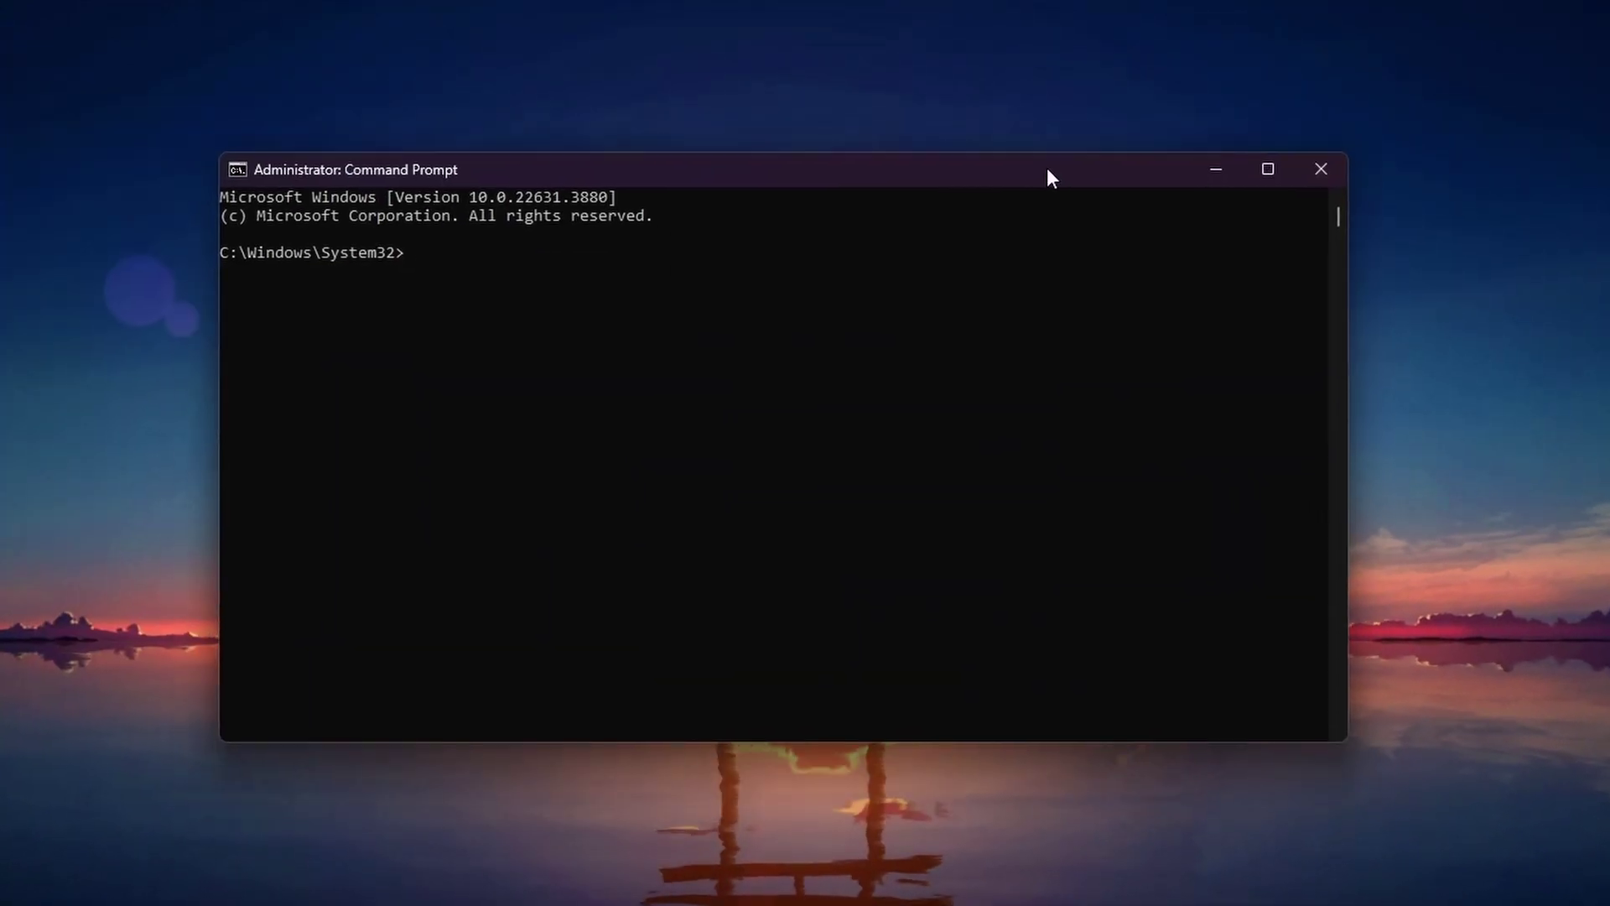
- Decline scheduling chkdsk /f for the next restart, then start an sfc /scannow system scan
{"action": "left_click_drag", "start_coordinate": [1051, 176], "coordinate": [1059, 175]}
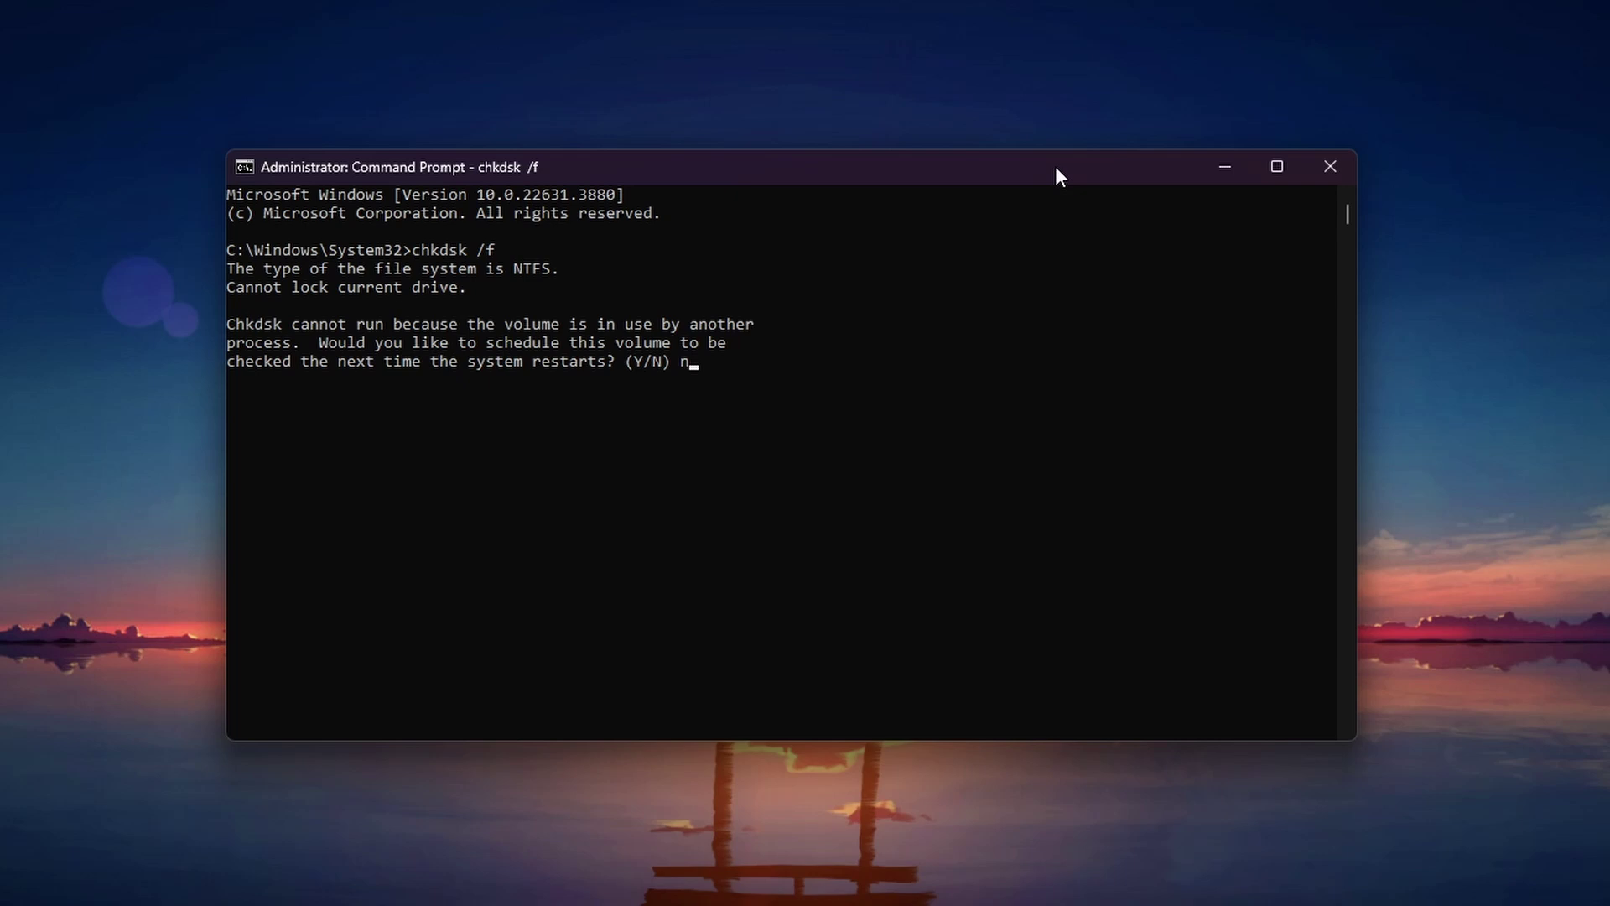
{"action": "key", "text": "Return"}
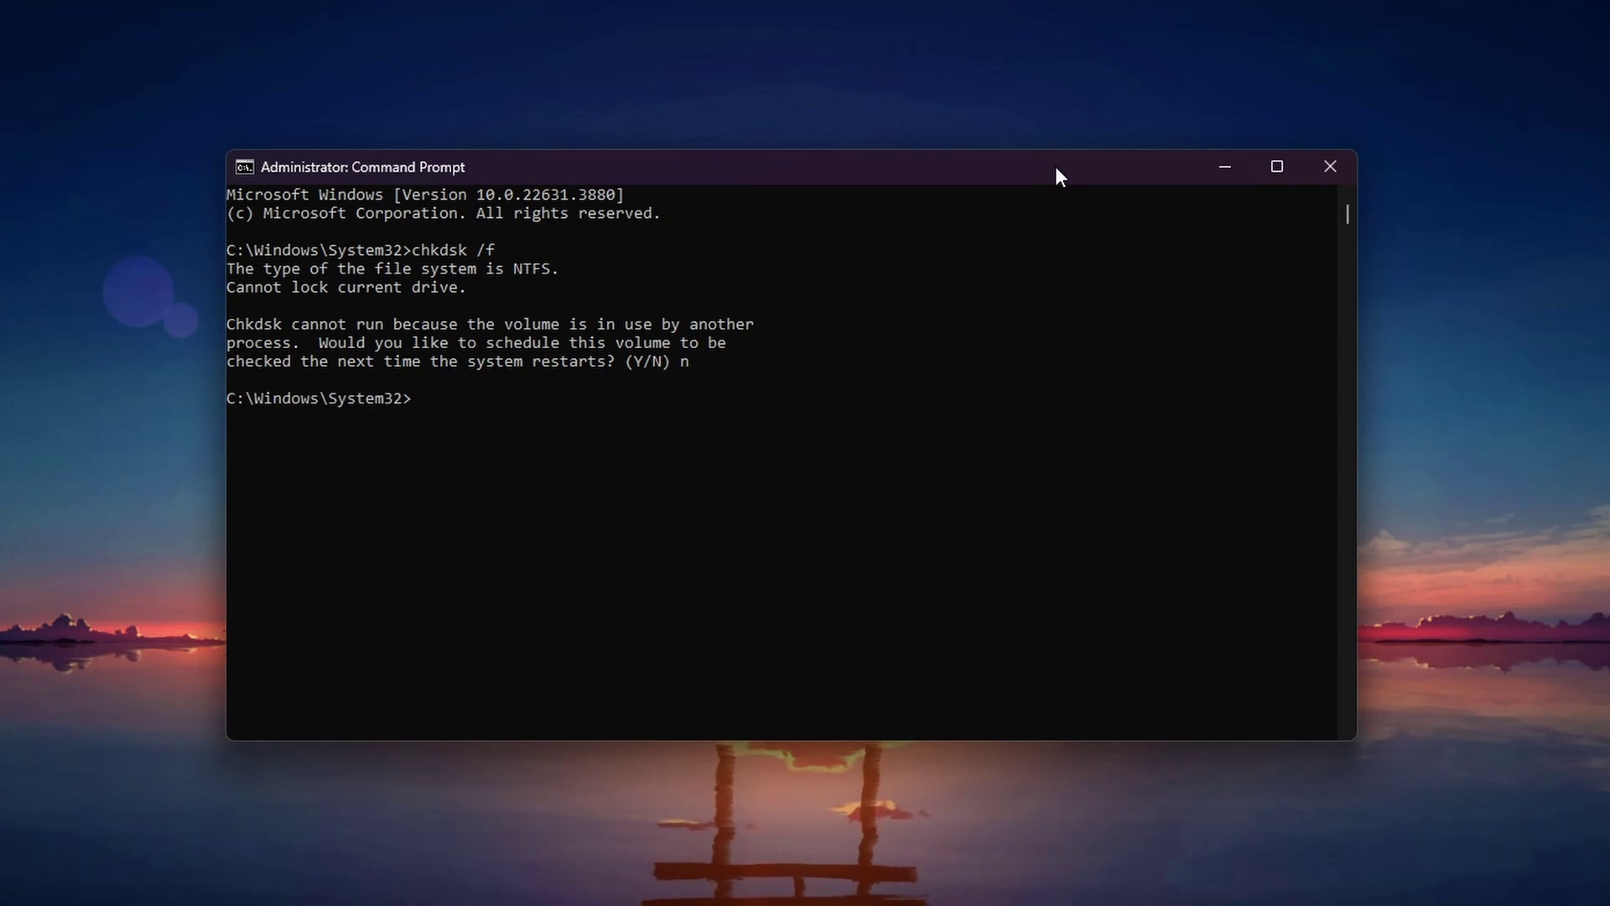
{"action": "type", "text": "sf"}
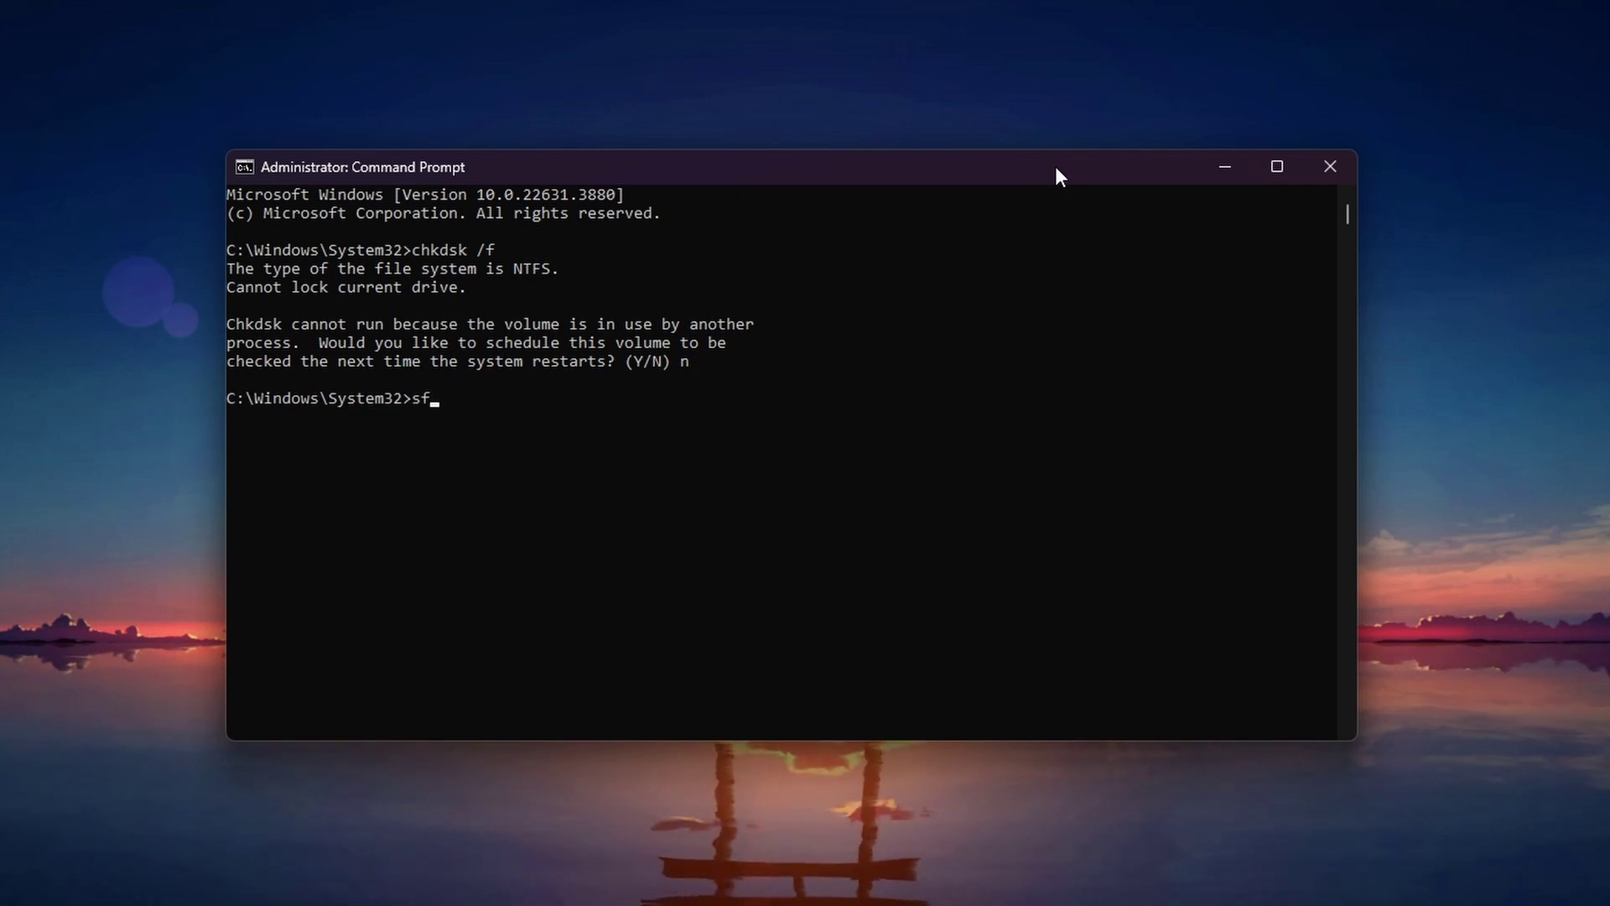
{"action": "key", "text": "Return"}
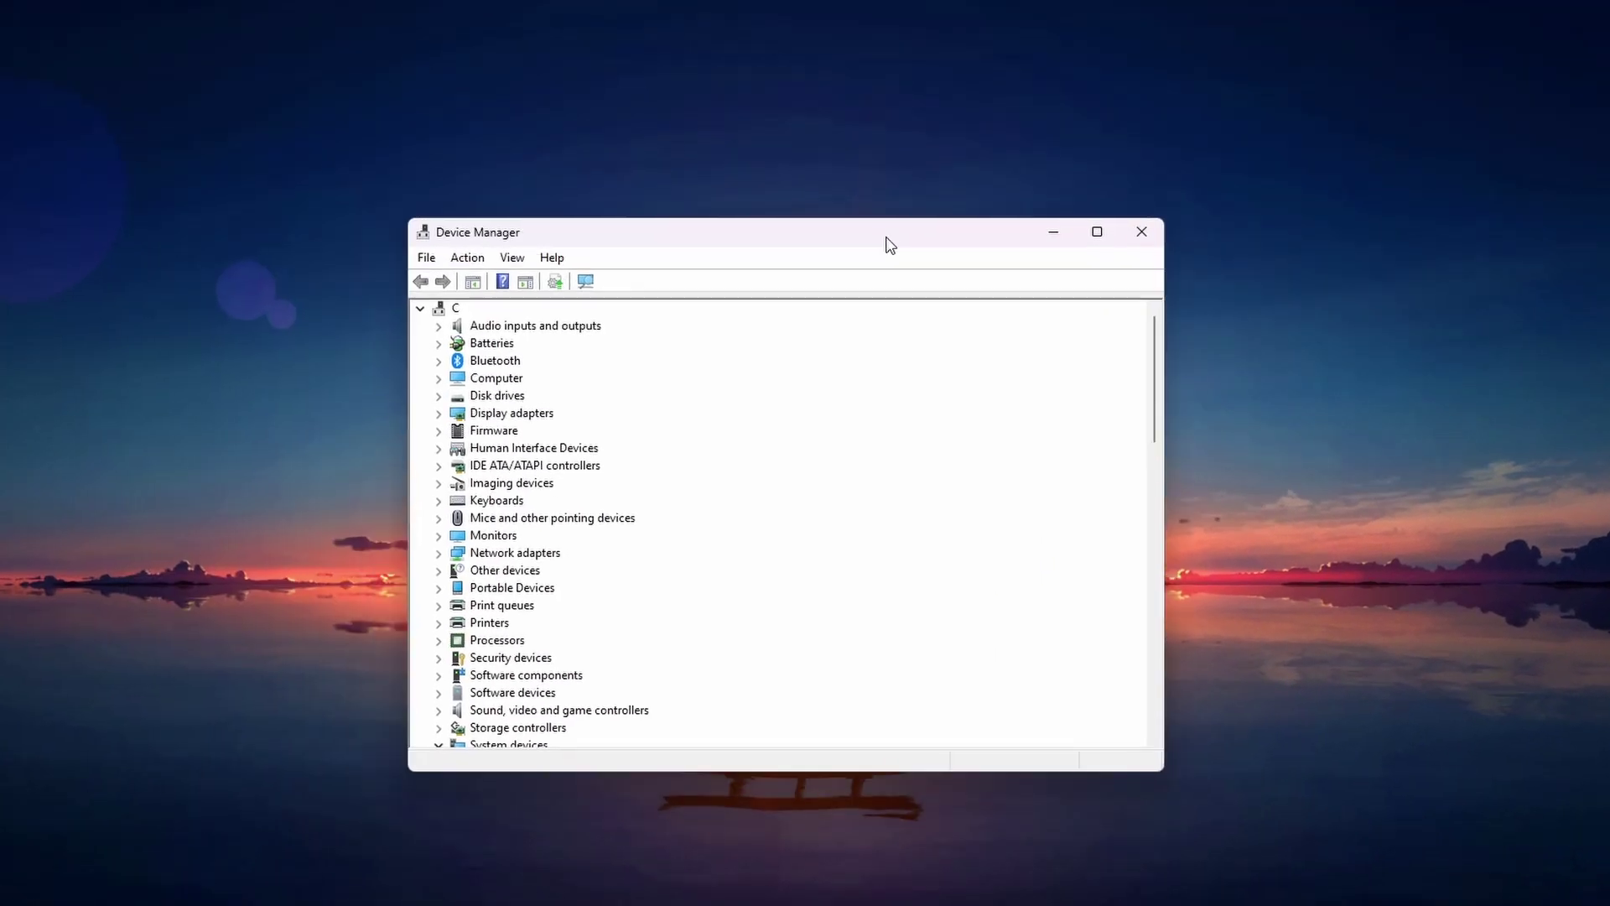
- Collapse System devices, expand Universal Serial Bus controllers, and inspect a Generic SuperSpeed USB Hub without uninstalling
{"action": "scroll", "coordinate": [978, 521], "scroll_direction": "down", "scroll_amount": 7}
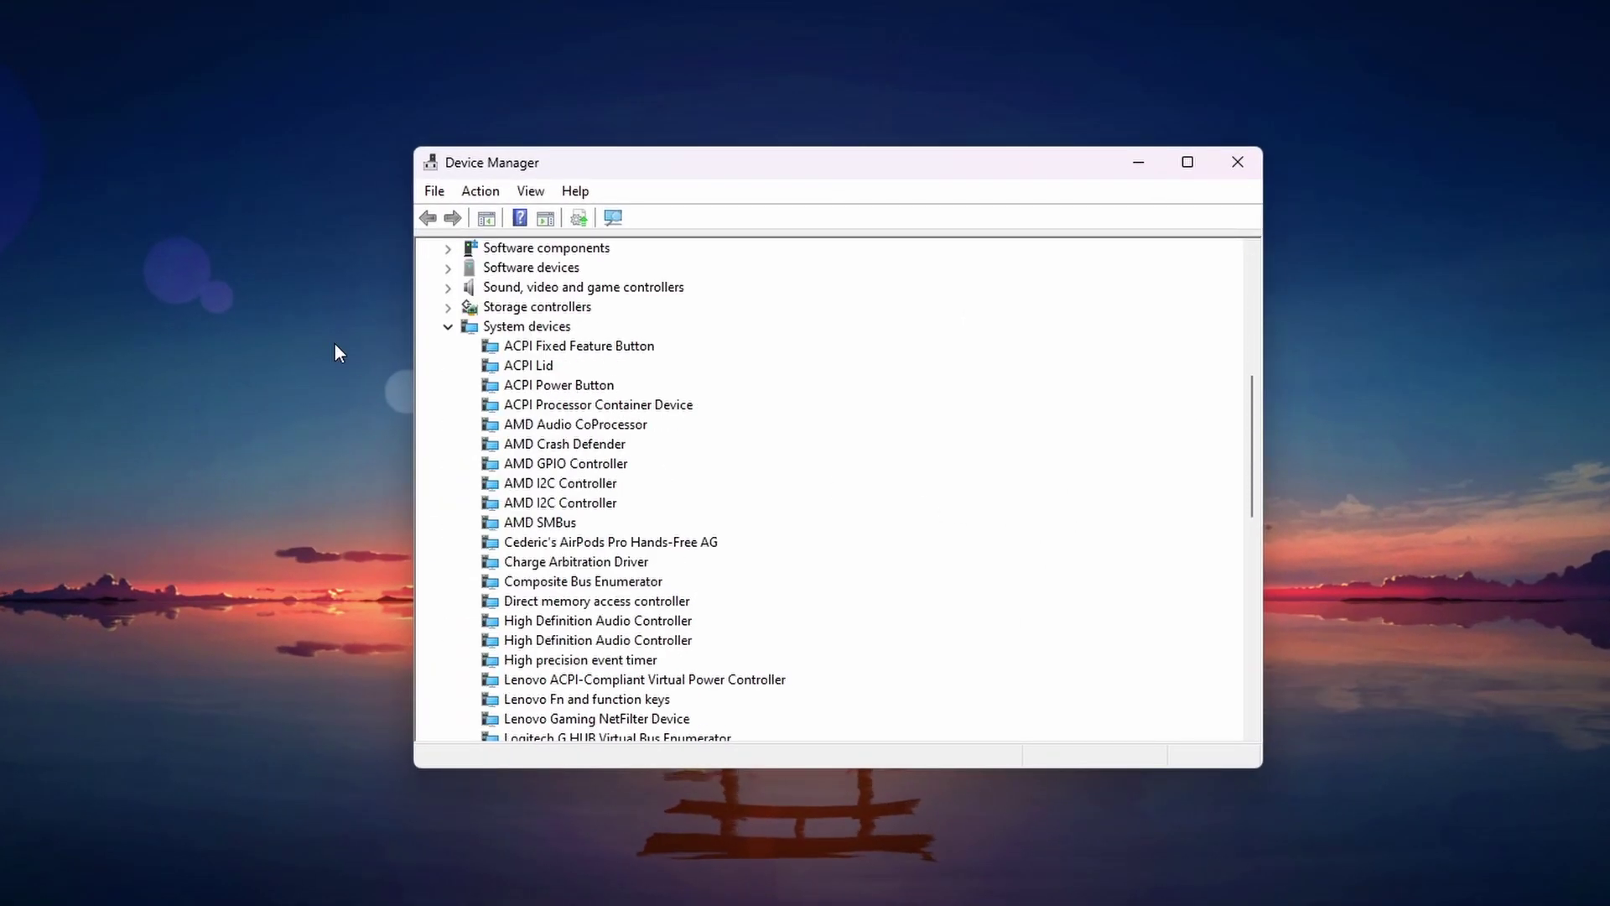
{"action": "left_click", "coordinate": [450, 328]}
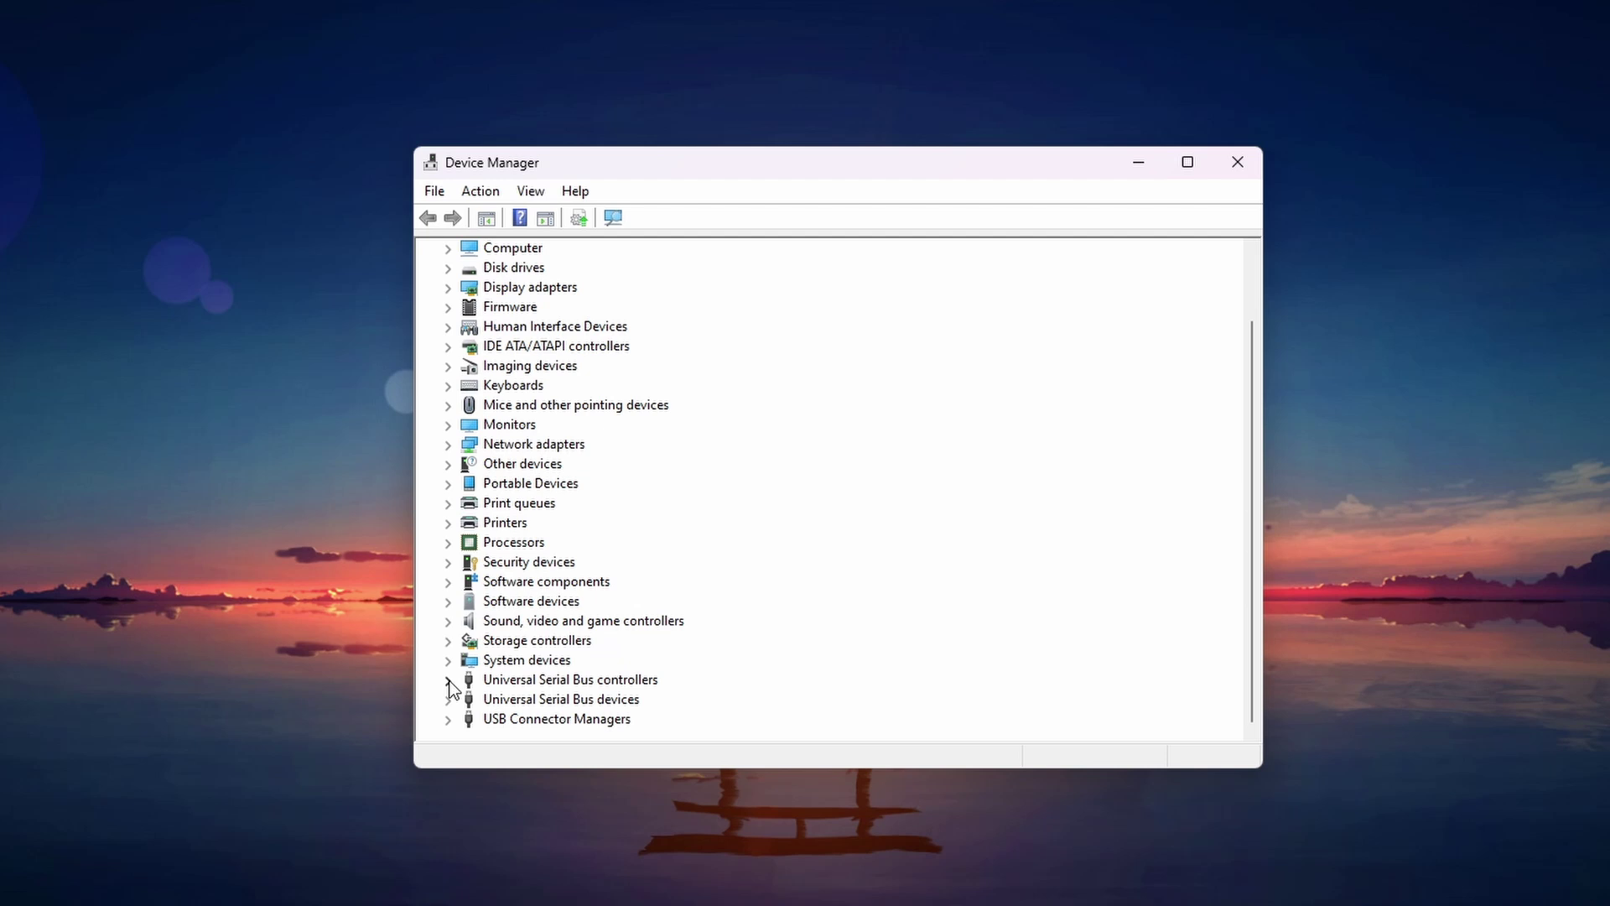
{"action": "left_click", "coordinate": [447, 679]}
{"action": "left_click", "coordinate": [602, 524]}
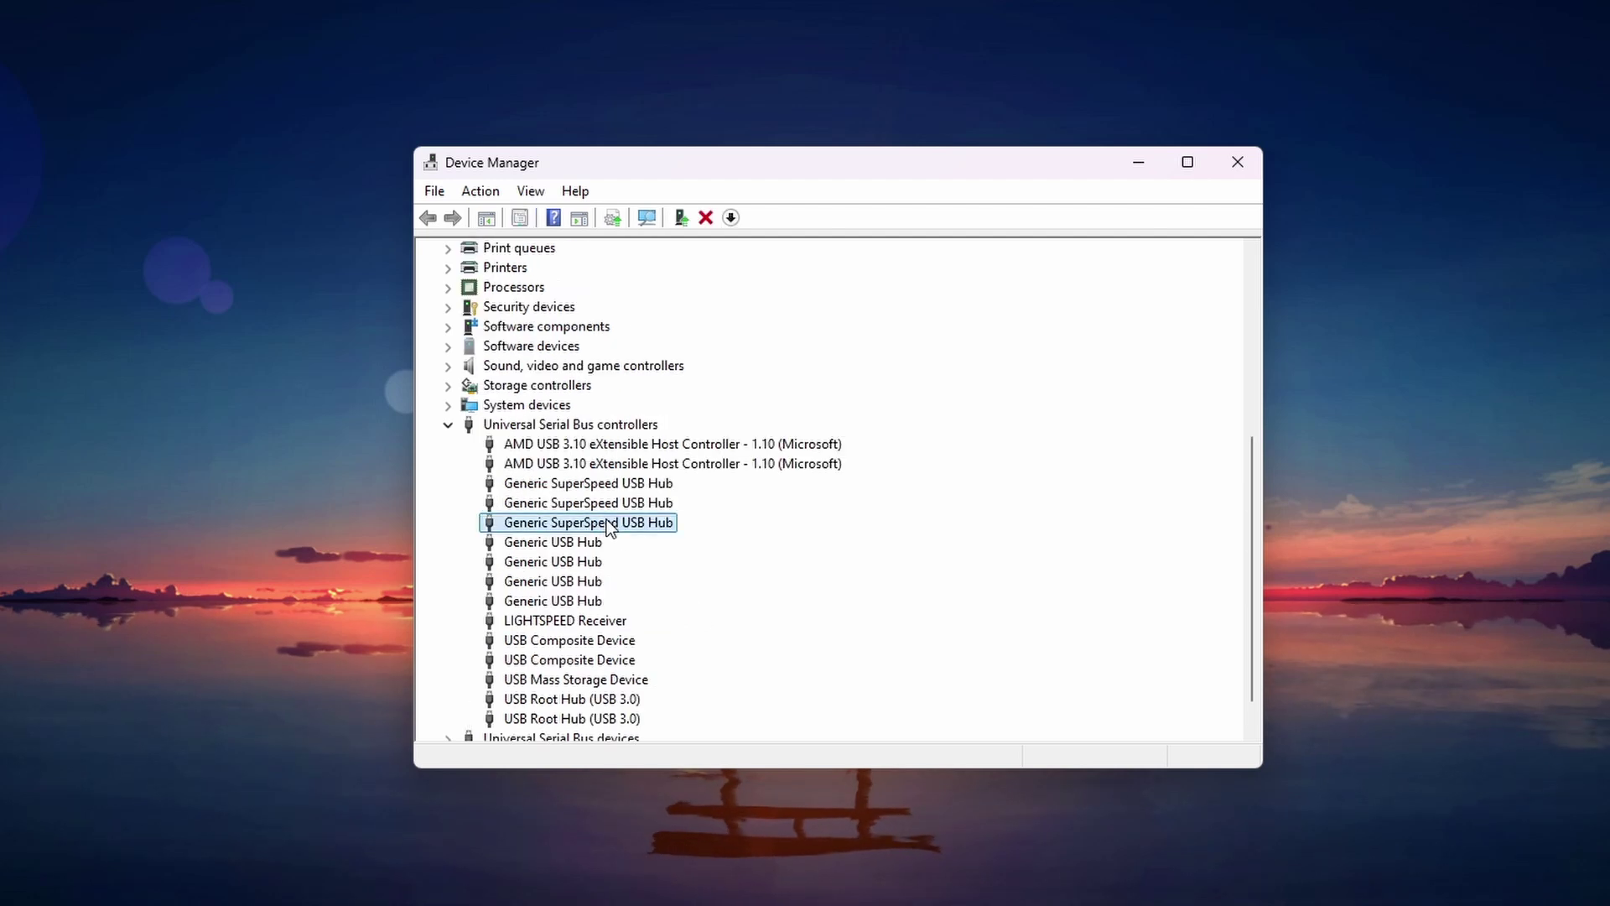
{"action": "right_click", "coordinate": [593, 523]}
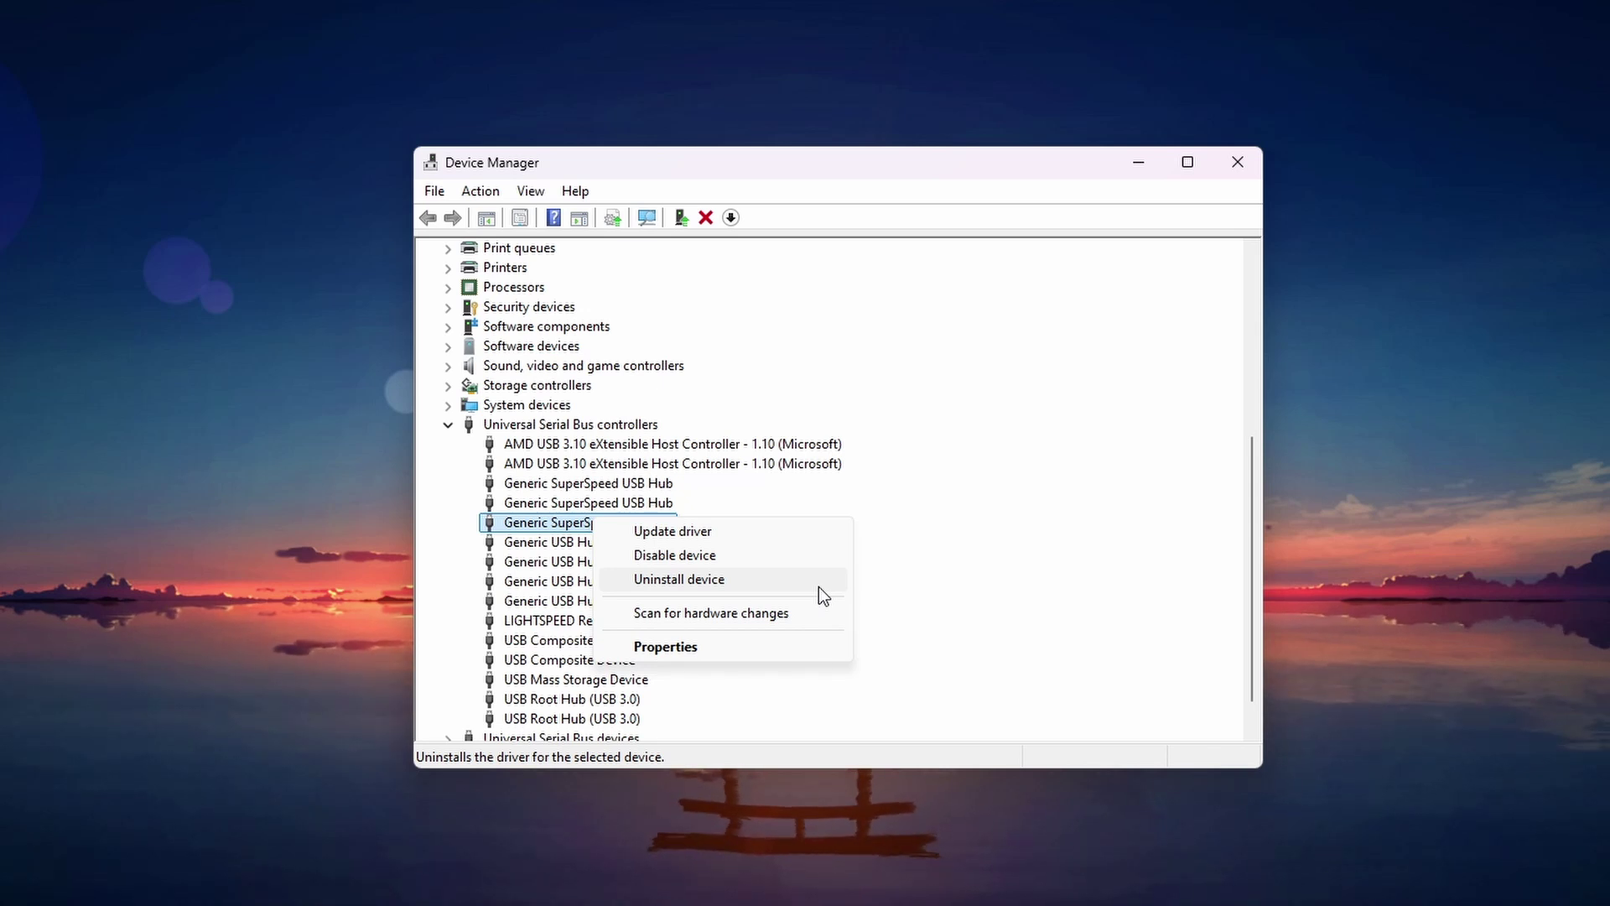
{"action": "left_click", "coordinate": [894, 571]}
{"action": "scroll", "coordinate": [888, 545], "scroll_direction": "down", "scroll_amount": 1}
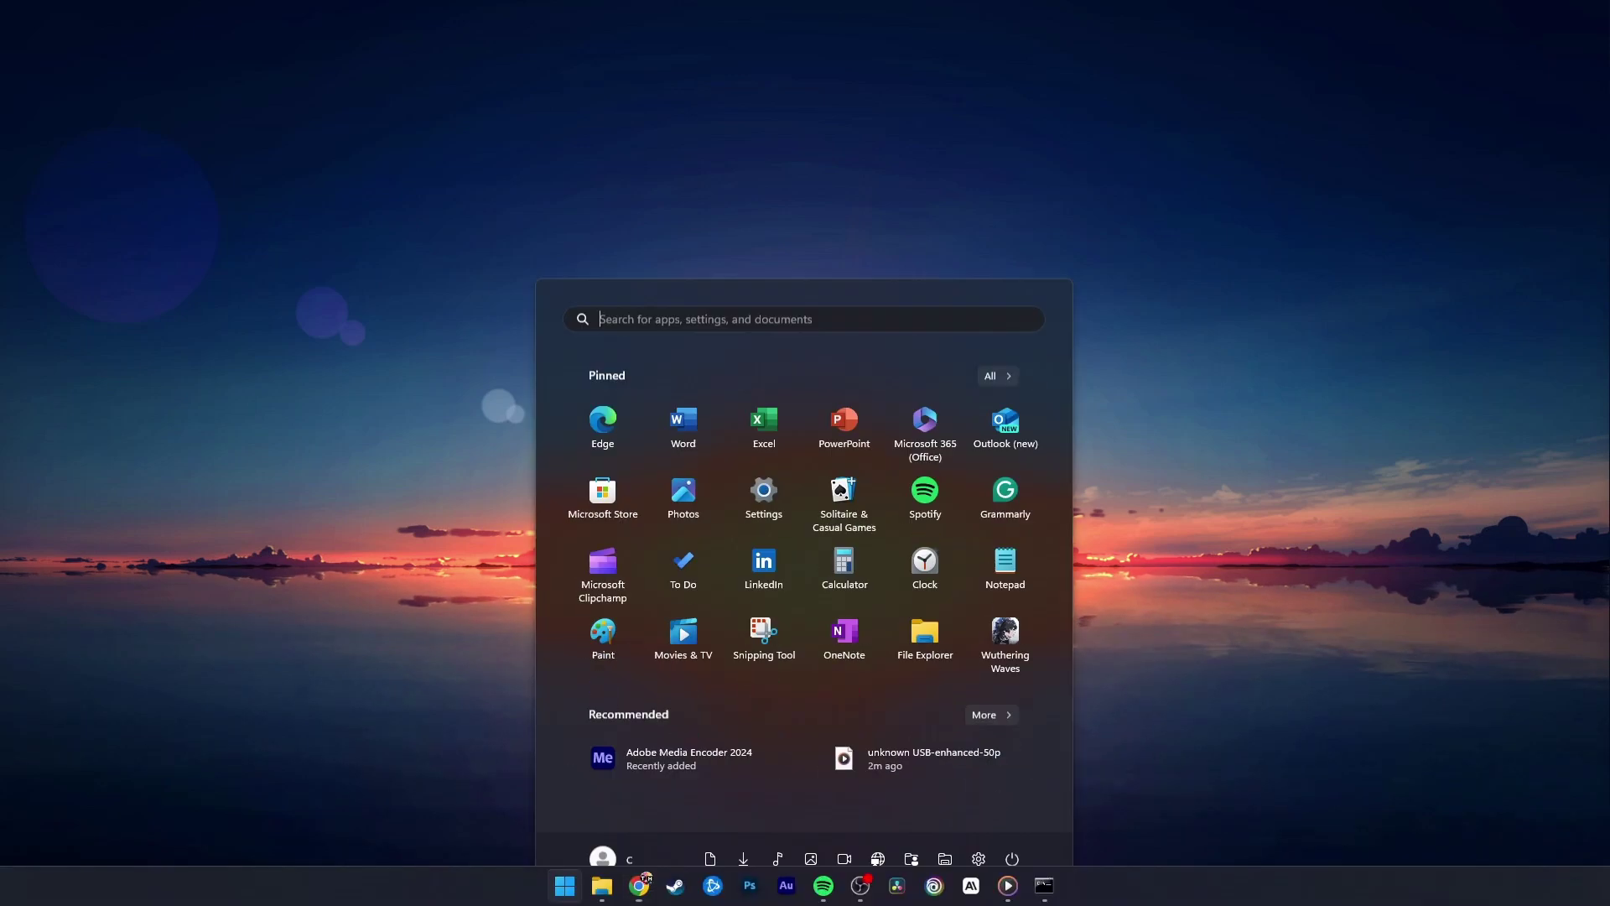
- Search Start for 'update' and open the Check for updates settings page
{"action": "type", "text": "update"}
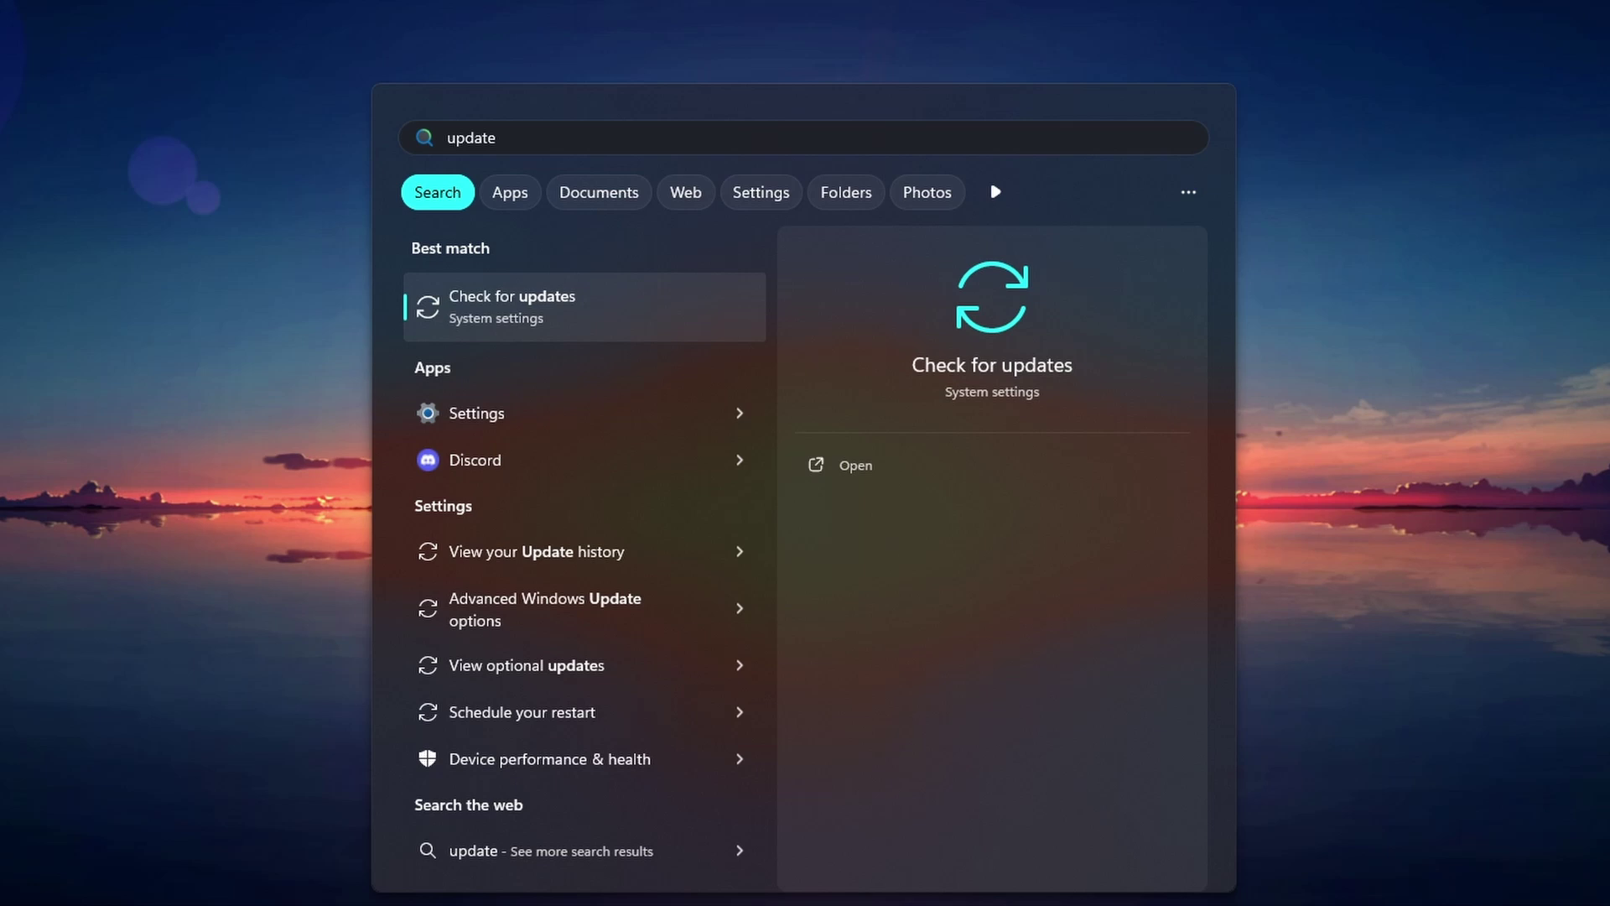
{"action": "key", "text": "Return"}
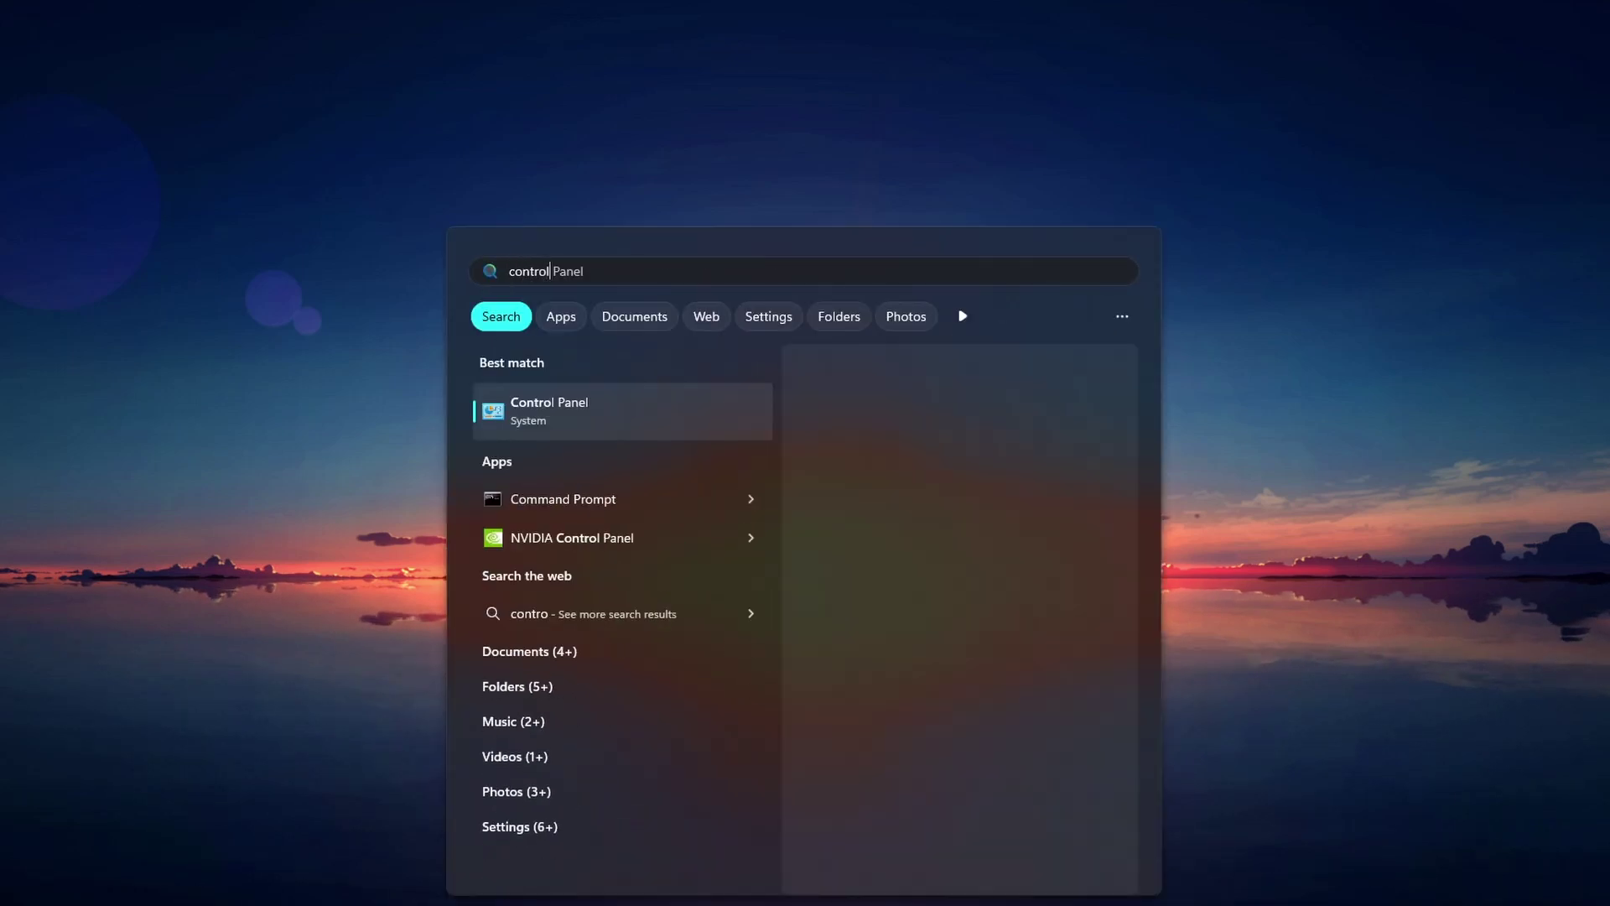
- Turn off fast startup in Hardware and Sound's power button settings and save the changes
{"action": "key", "text": "Return"}
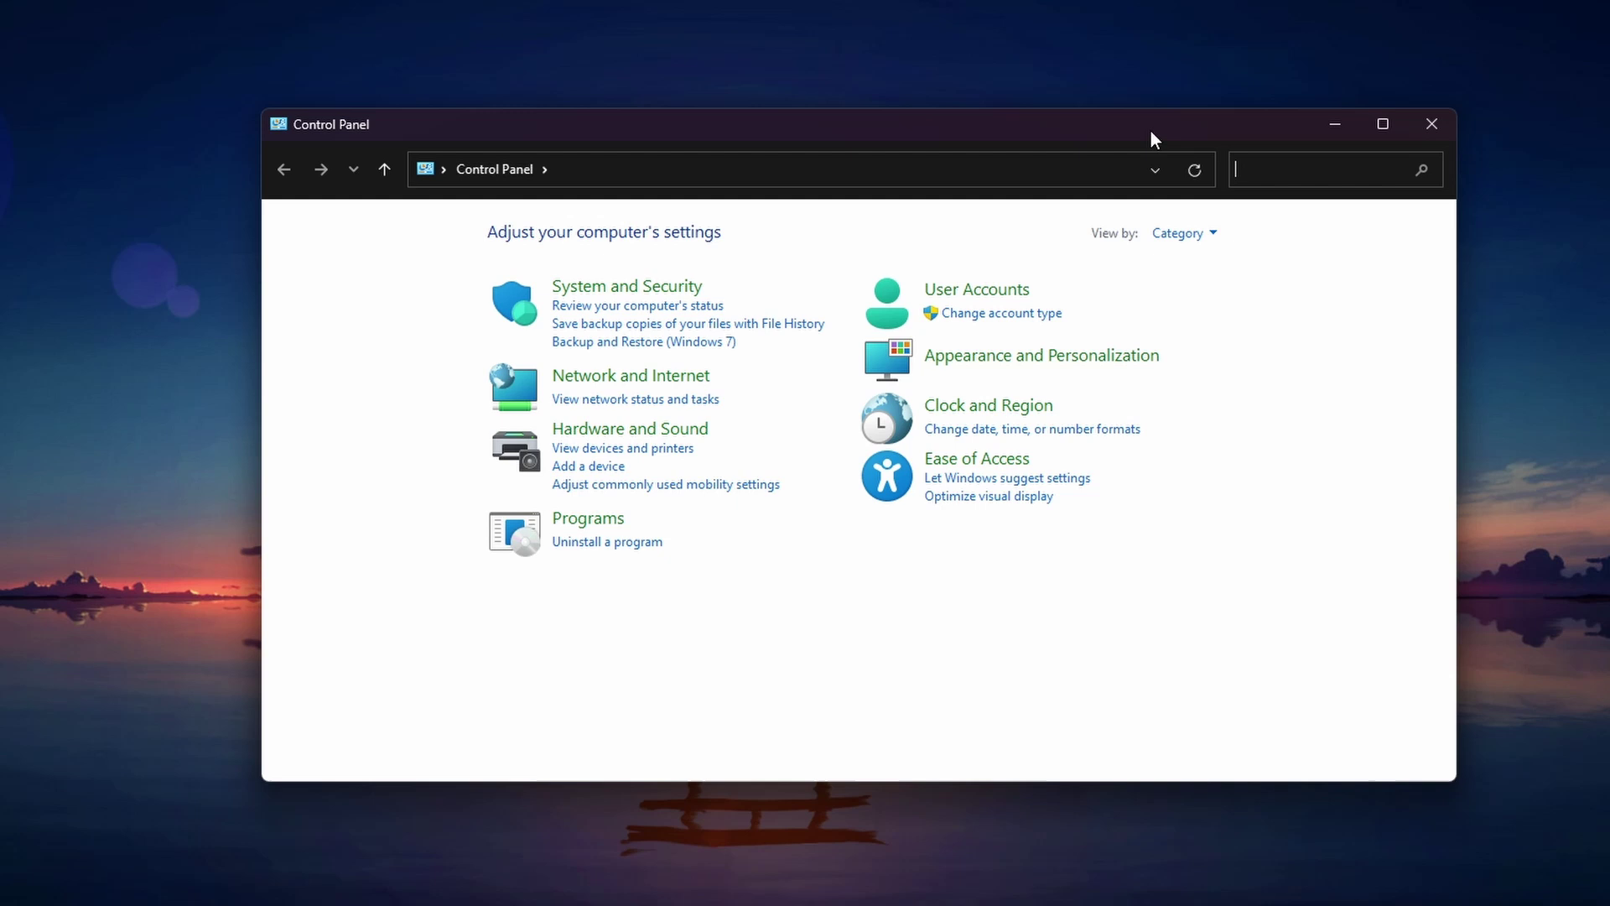
{"action": "left_click", "coordinate": [650, 432]}
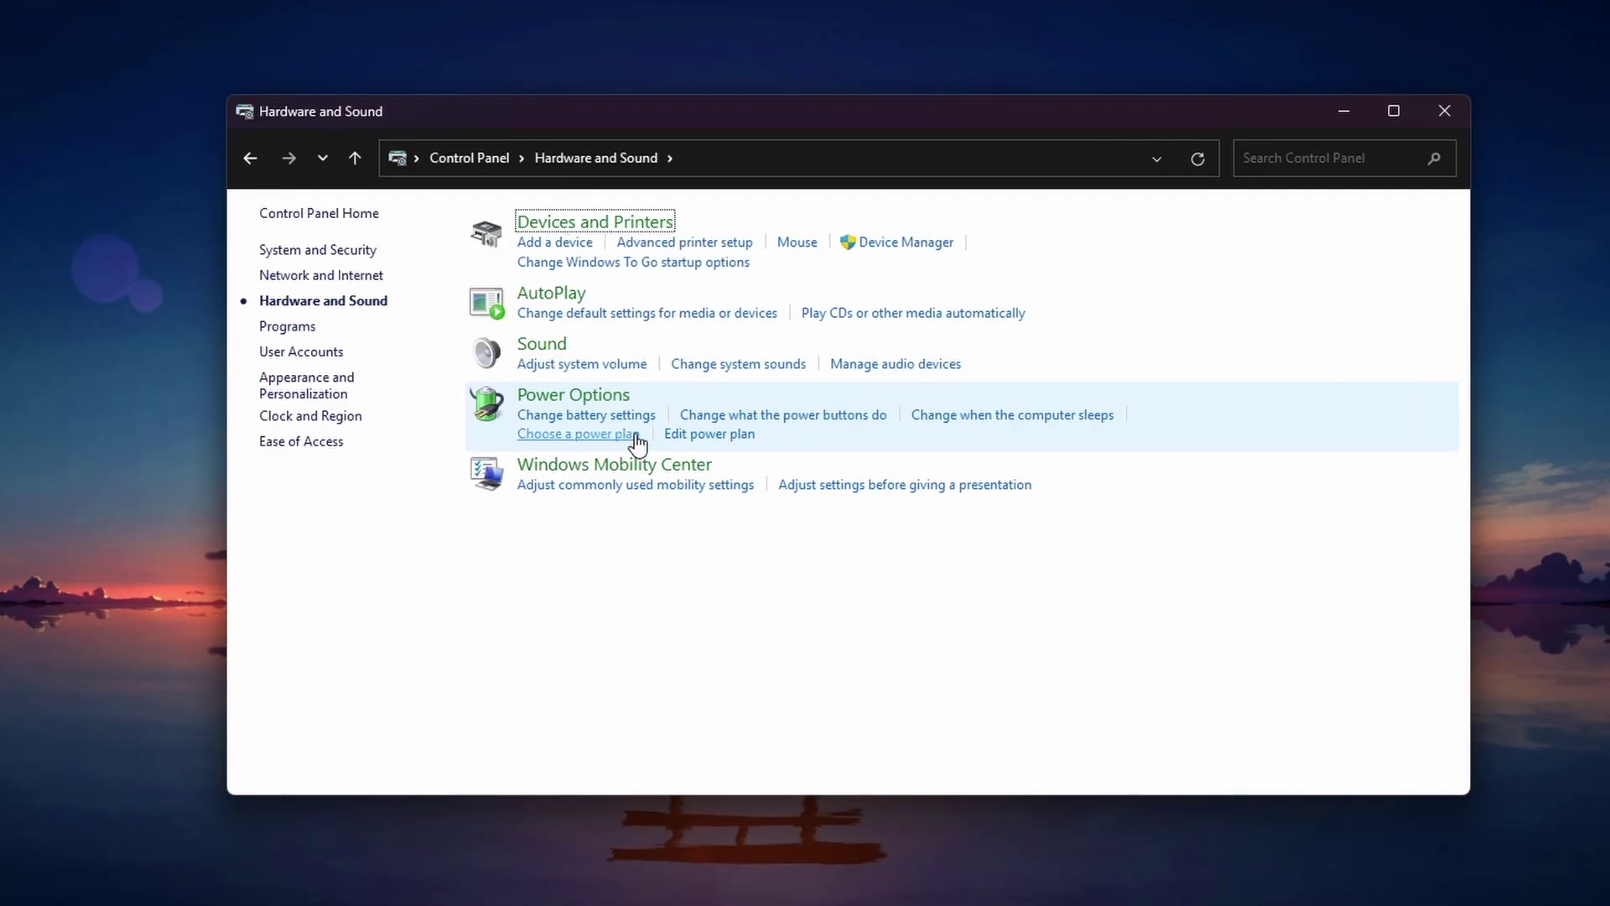
{"action": "left_click", "coordinate": [810, 415]}
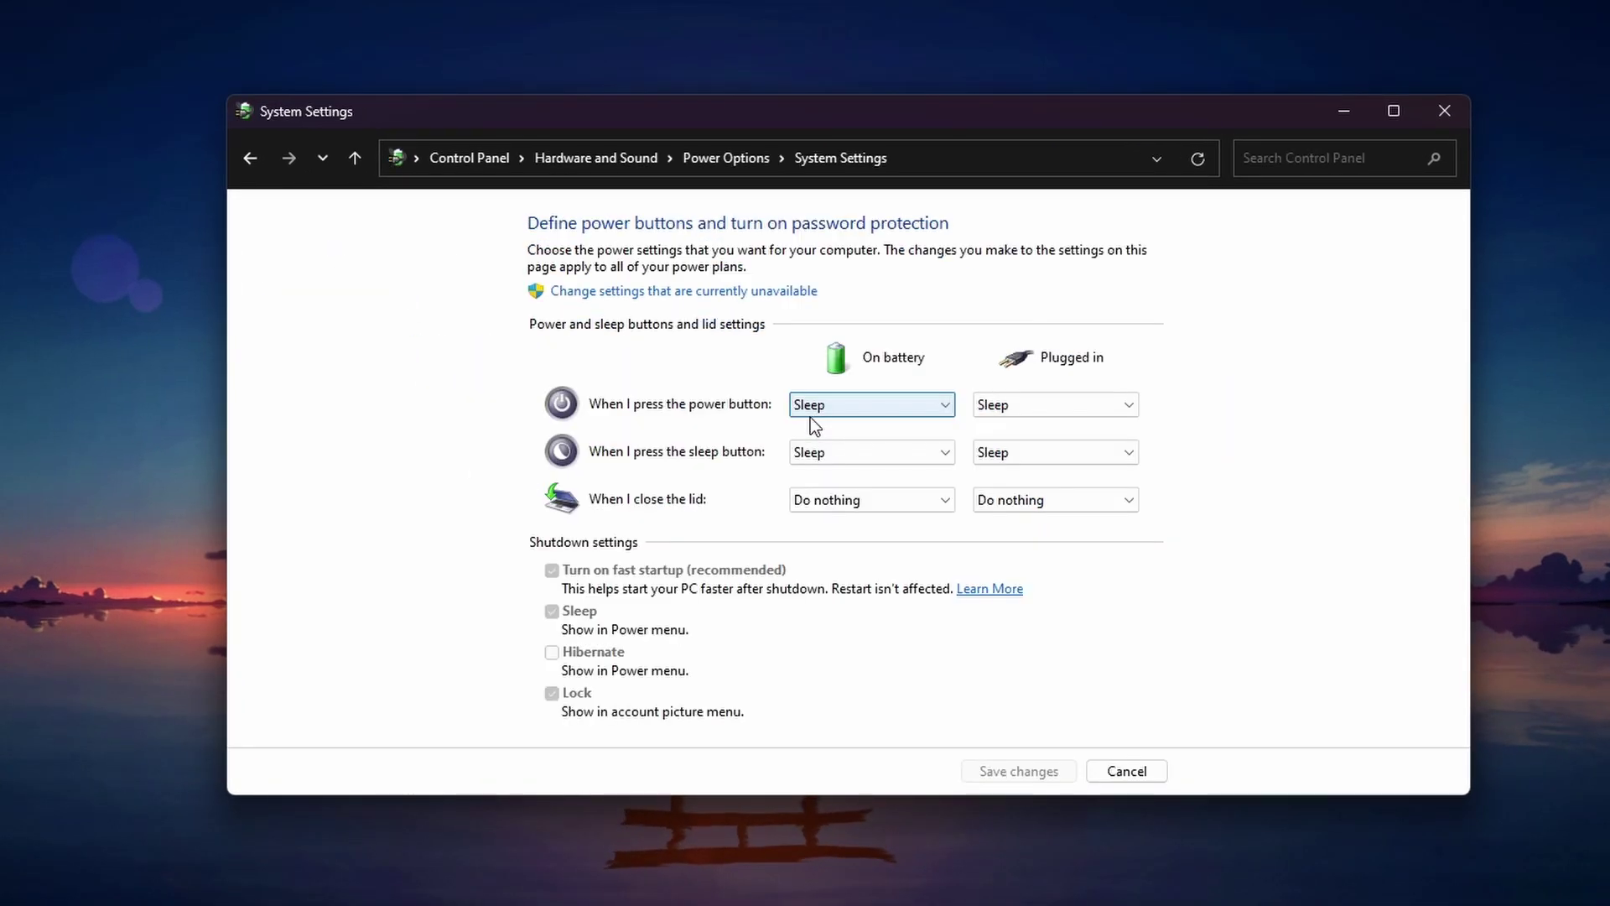
{"action": "left_click", "coordinate": [583, 292]}
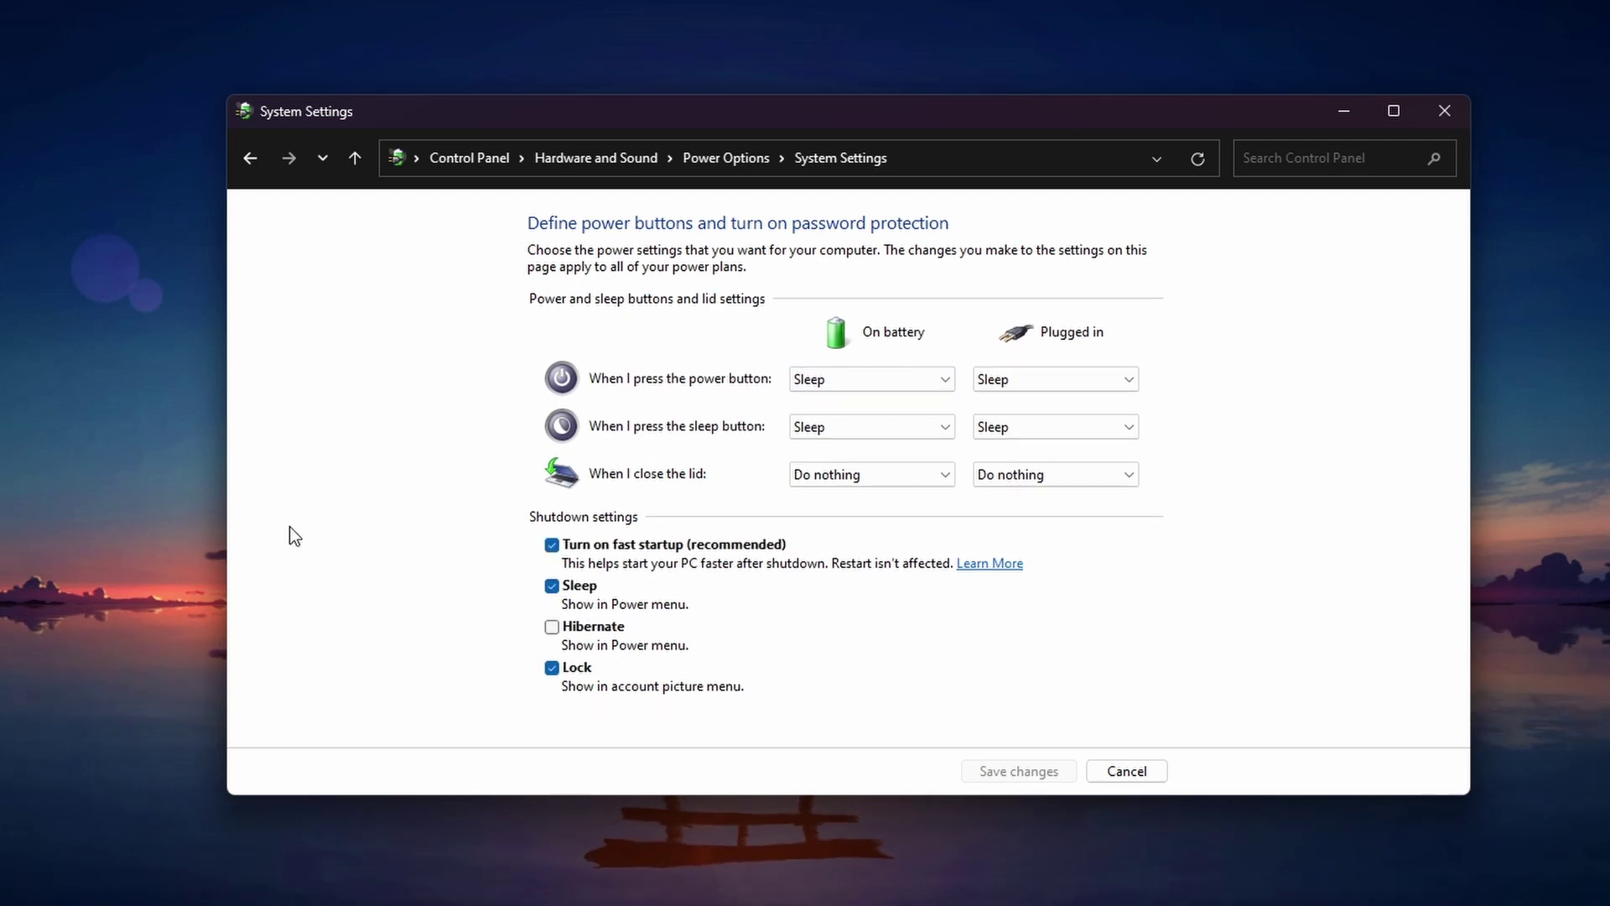
{"action": "left_click", "coordinate": [552, 546]}
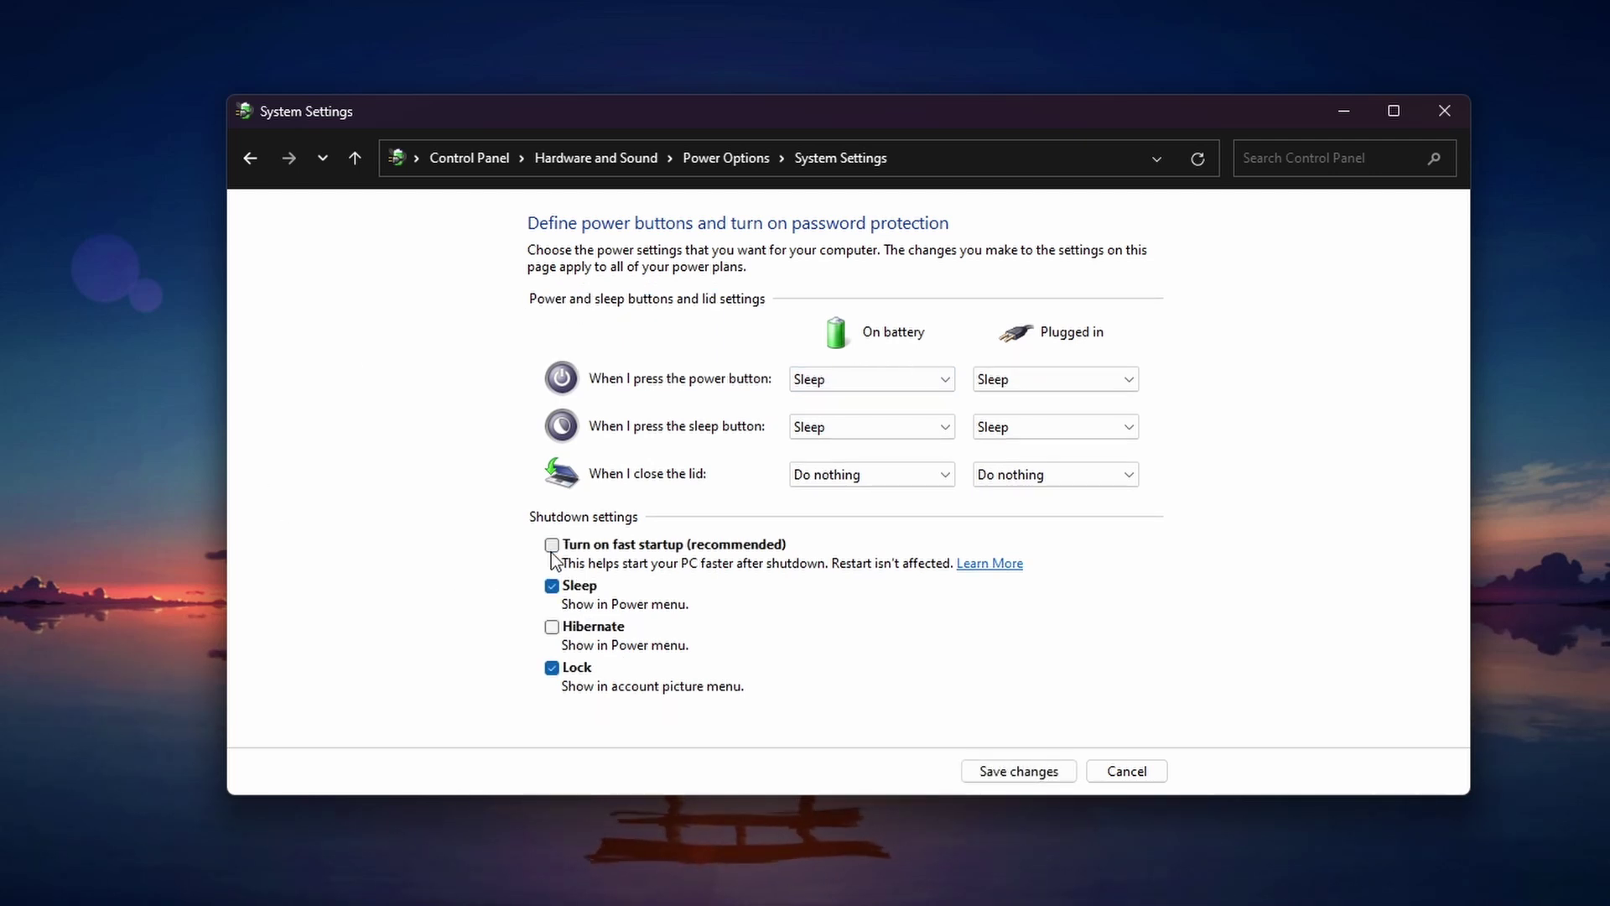
{"action": "left_click", "coordinate": [968, 776]}
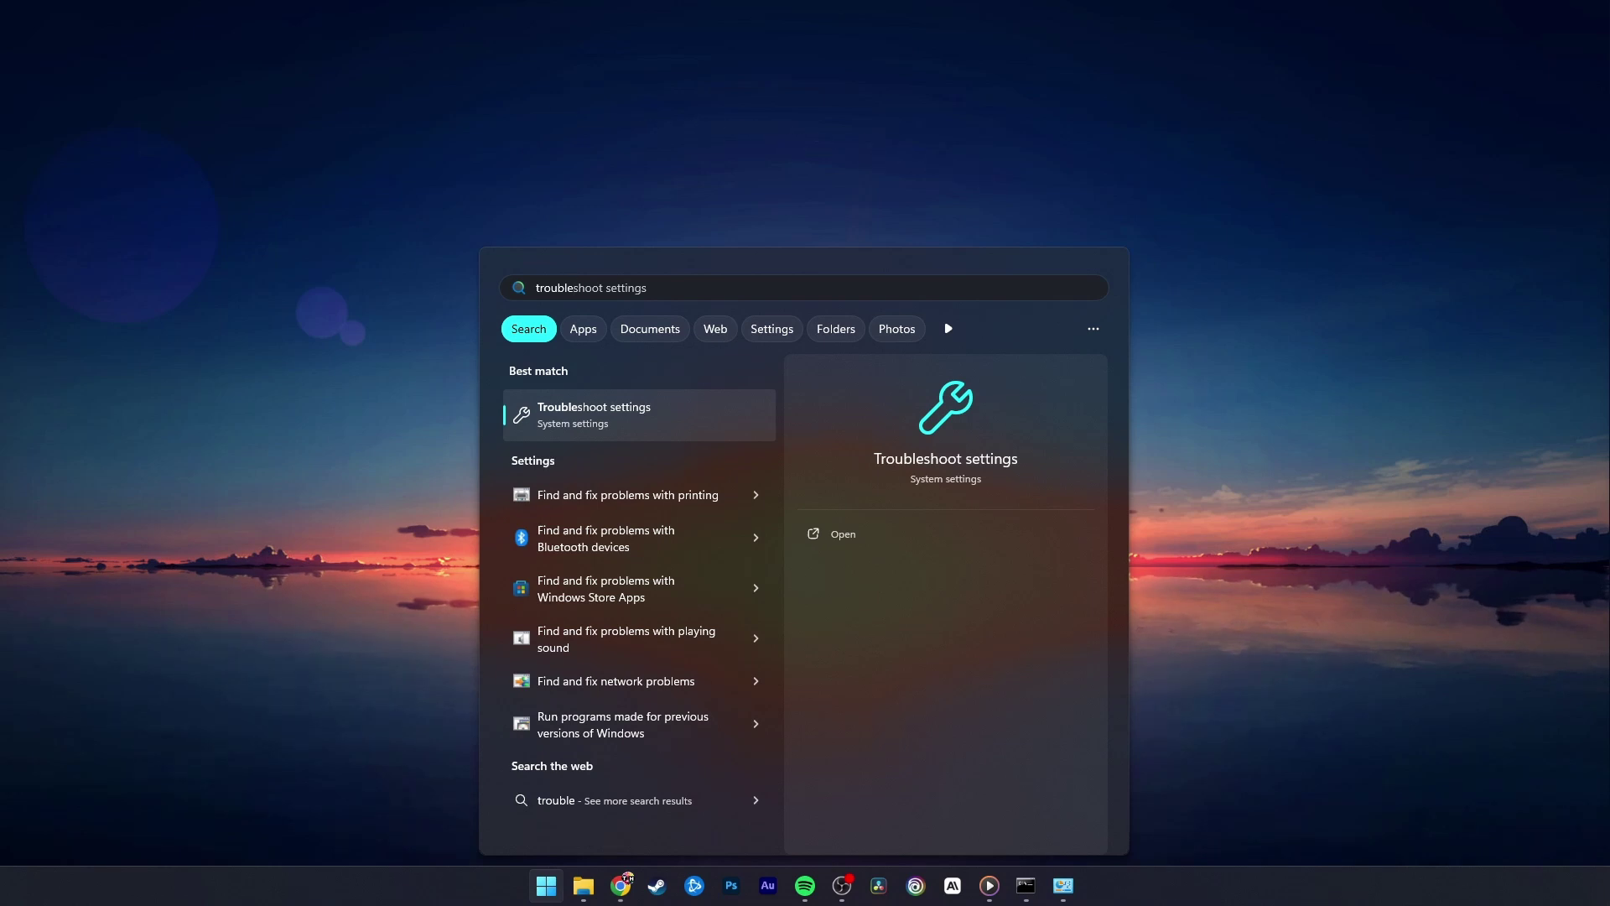
- Open Troubleshoot settings and browse the Other troubleshooters list
{"action": "key", "text": "Return"}
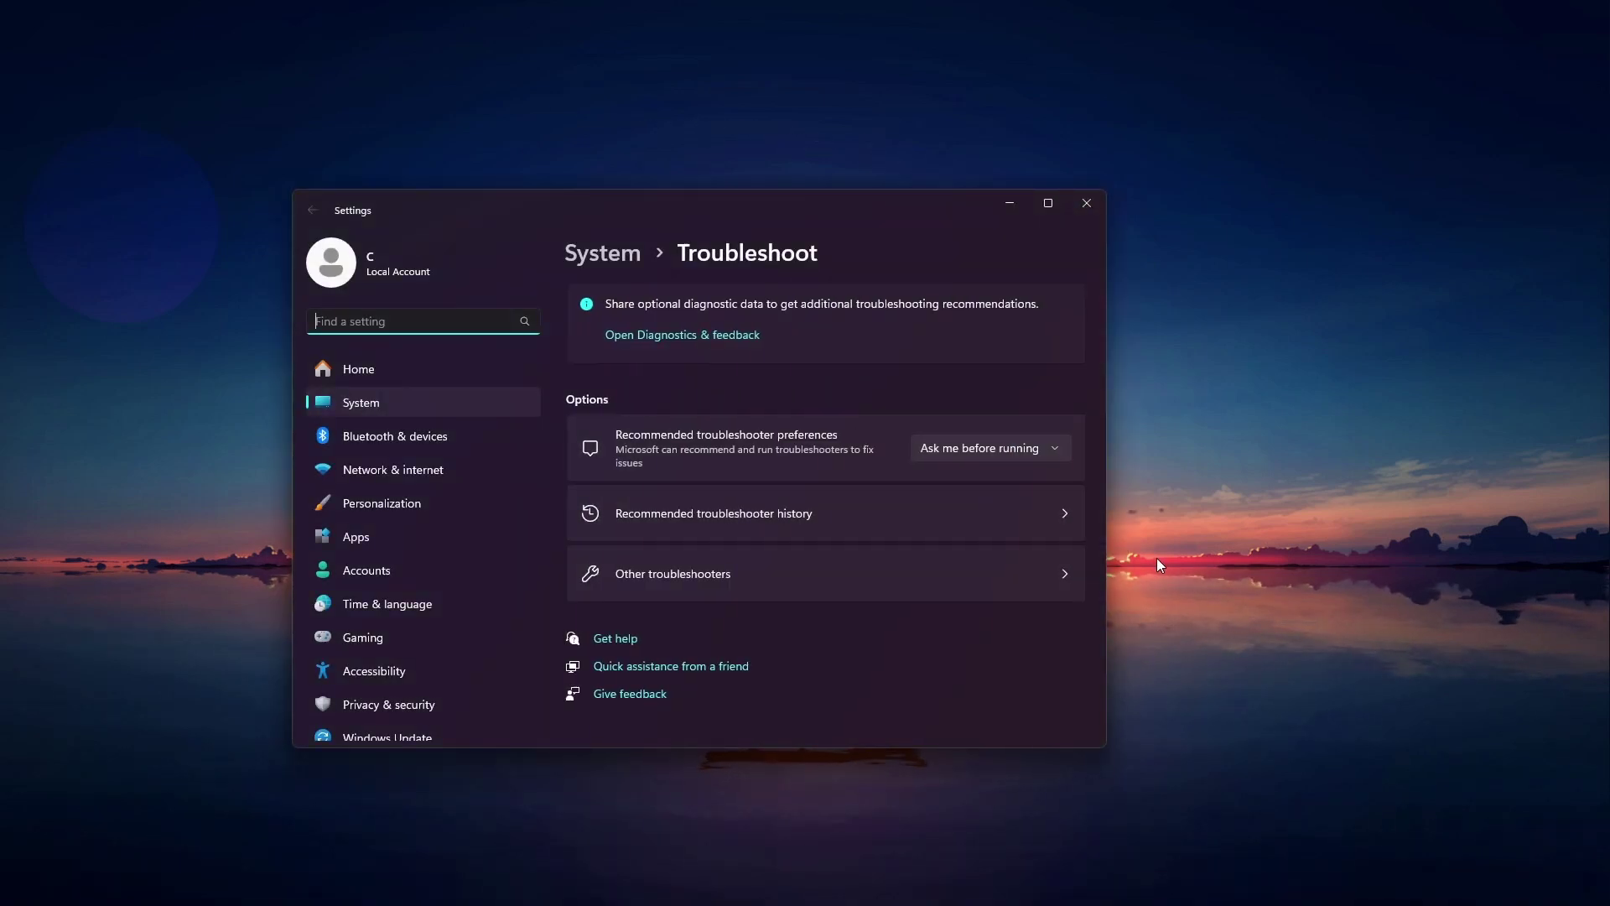
{"action": "left_click", "coordinate": [1069, 579]}
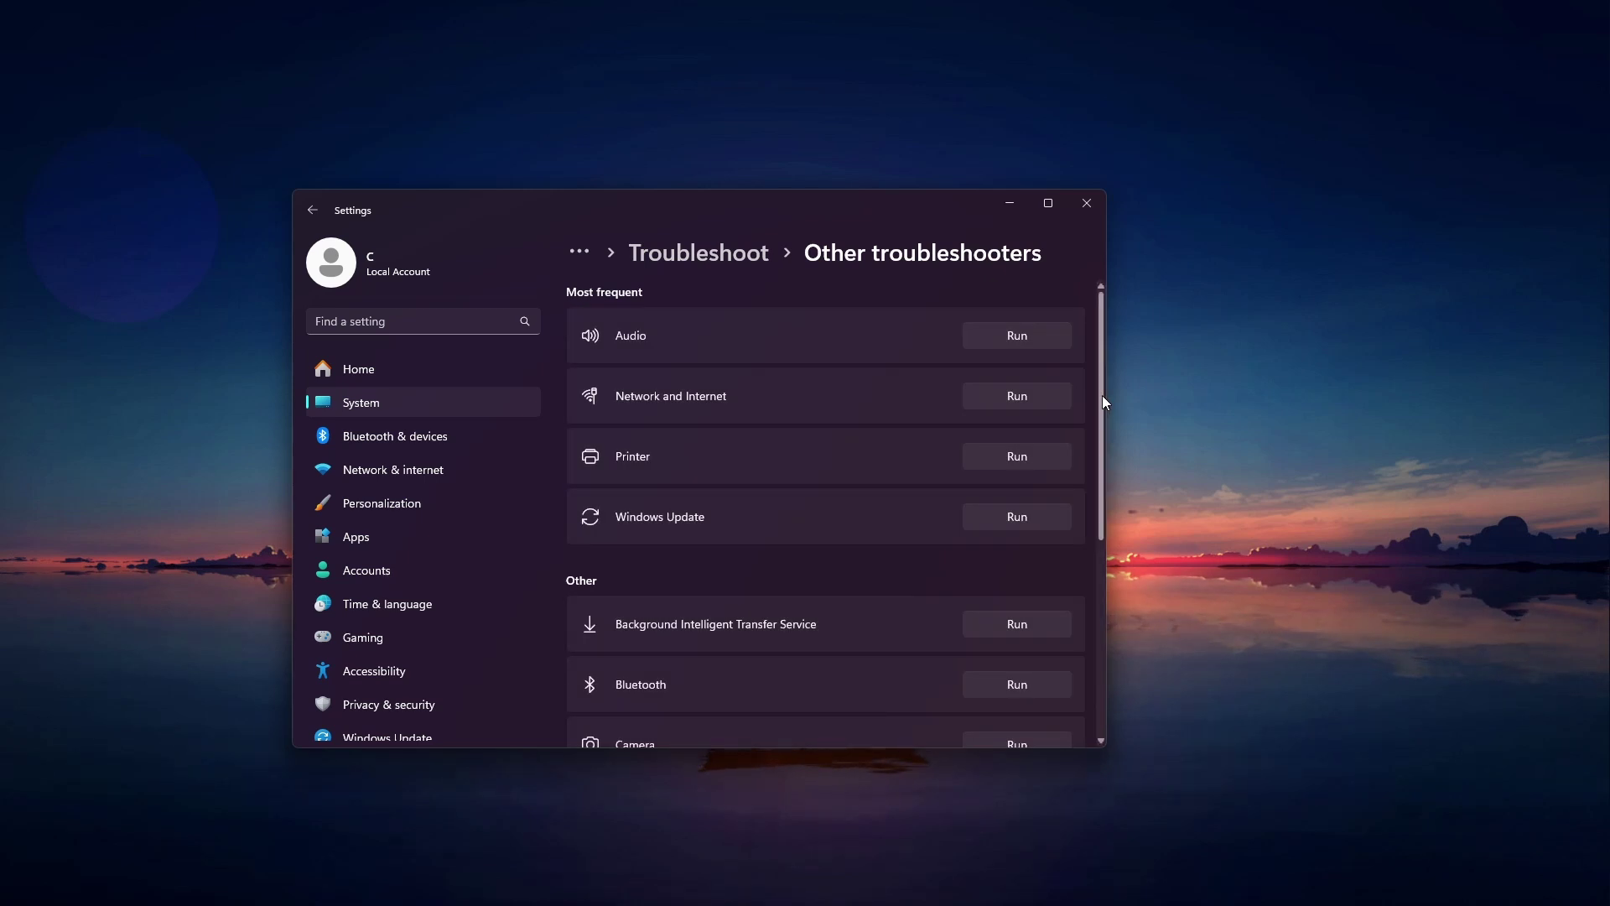
{"action": "mouse_move", "coordinate": [1102, 395]}
{"action": "left_mouse_down"}
{"action": "mouse_move", "coordinate": [1094, 626]}
{"action": "mouse_move", "coordinate": [1079, 386]}
{"action": "left_mouse_up"}
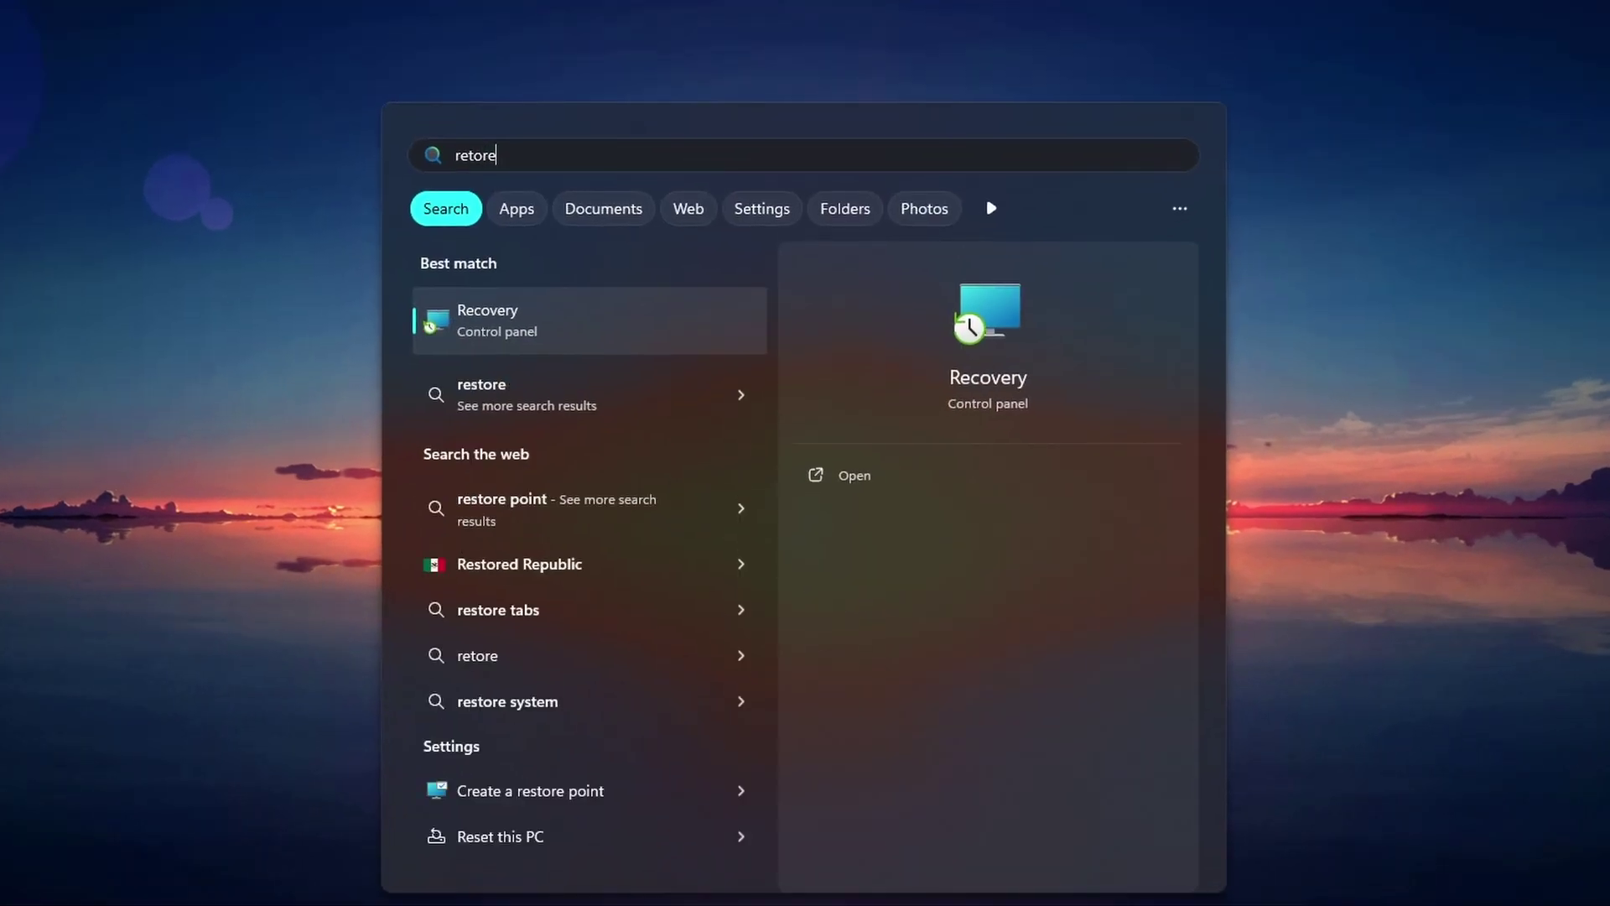
- Search 'restore', open System Restore to the 7/18/2024 Windows Update restore point, then cancel
{"action": "key", "text": "BackSpace"}
{"action": "key", "text": "BackSpace"}
{"action": "key", "text": "BackSpace"}
{"action": "key", "text": "BackSpace"}
{"action": "key", "text": "BackSpace"}
{"action": "key", "text": "BackSpace"}
{"action": "type", "text": "restore"}
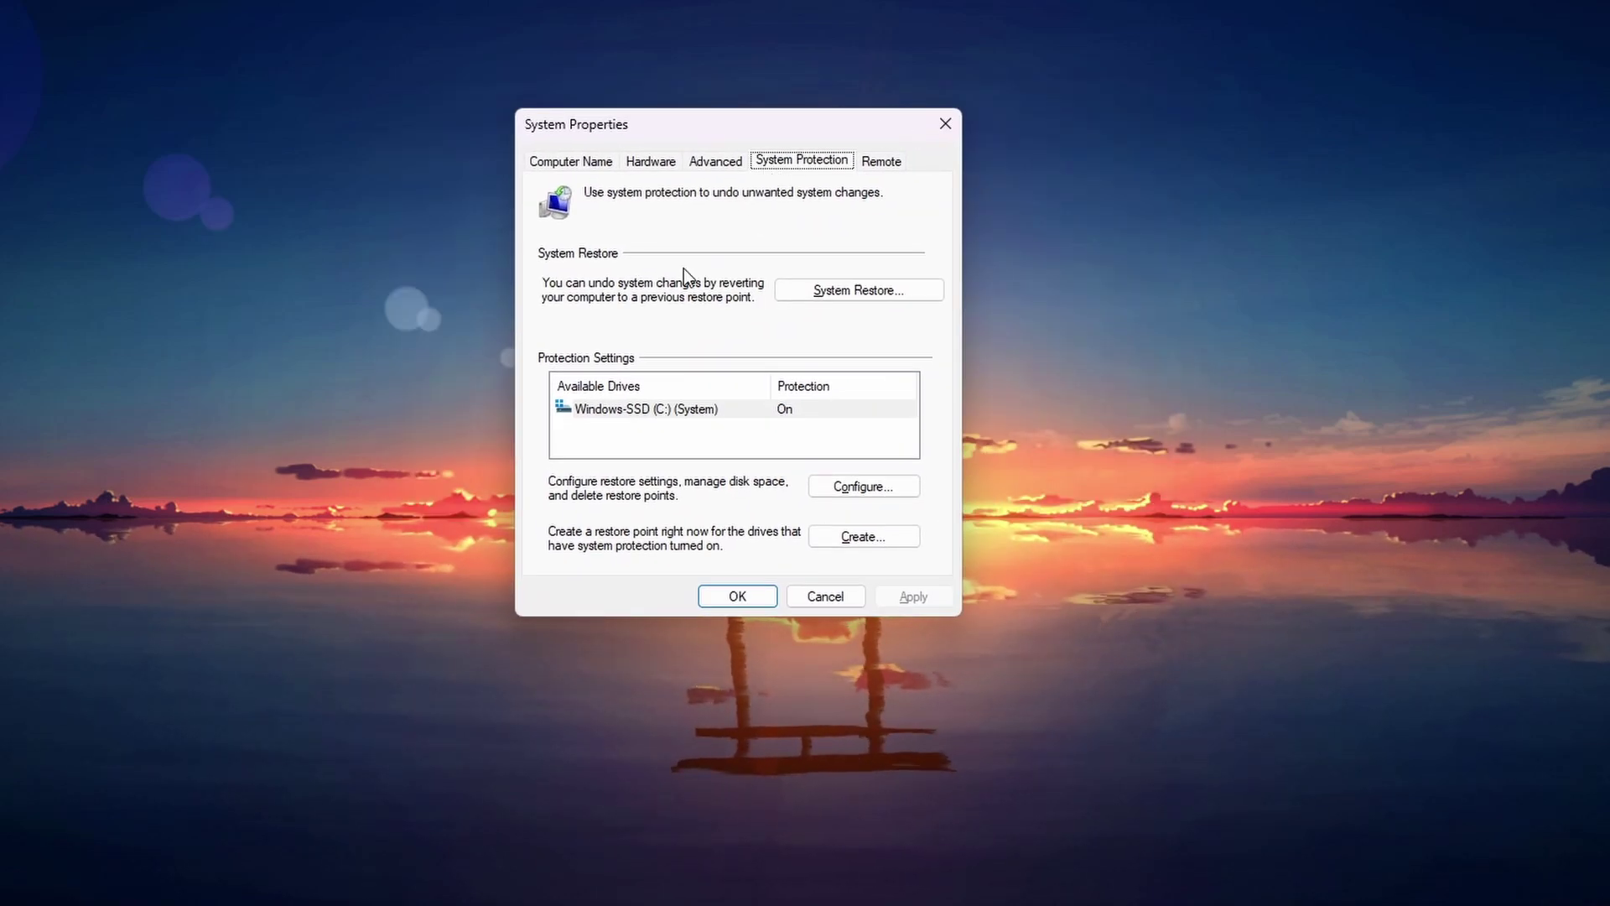
{"action": "left_click", "coordinate": [807, 289]}
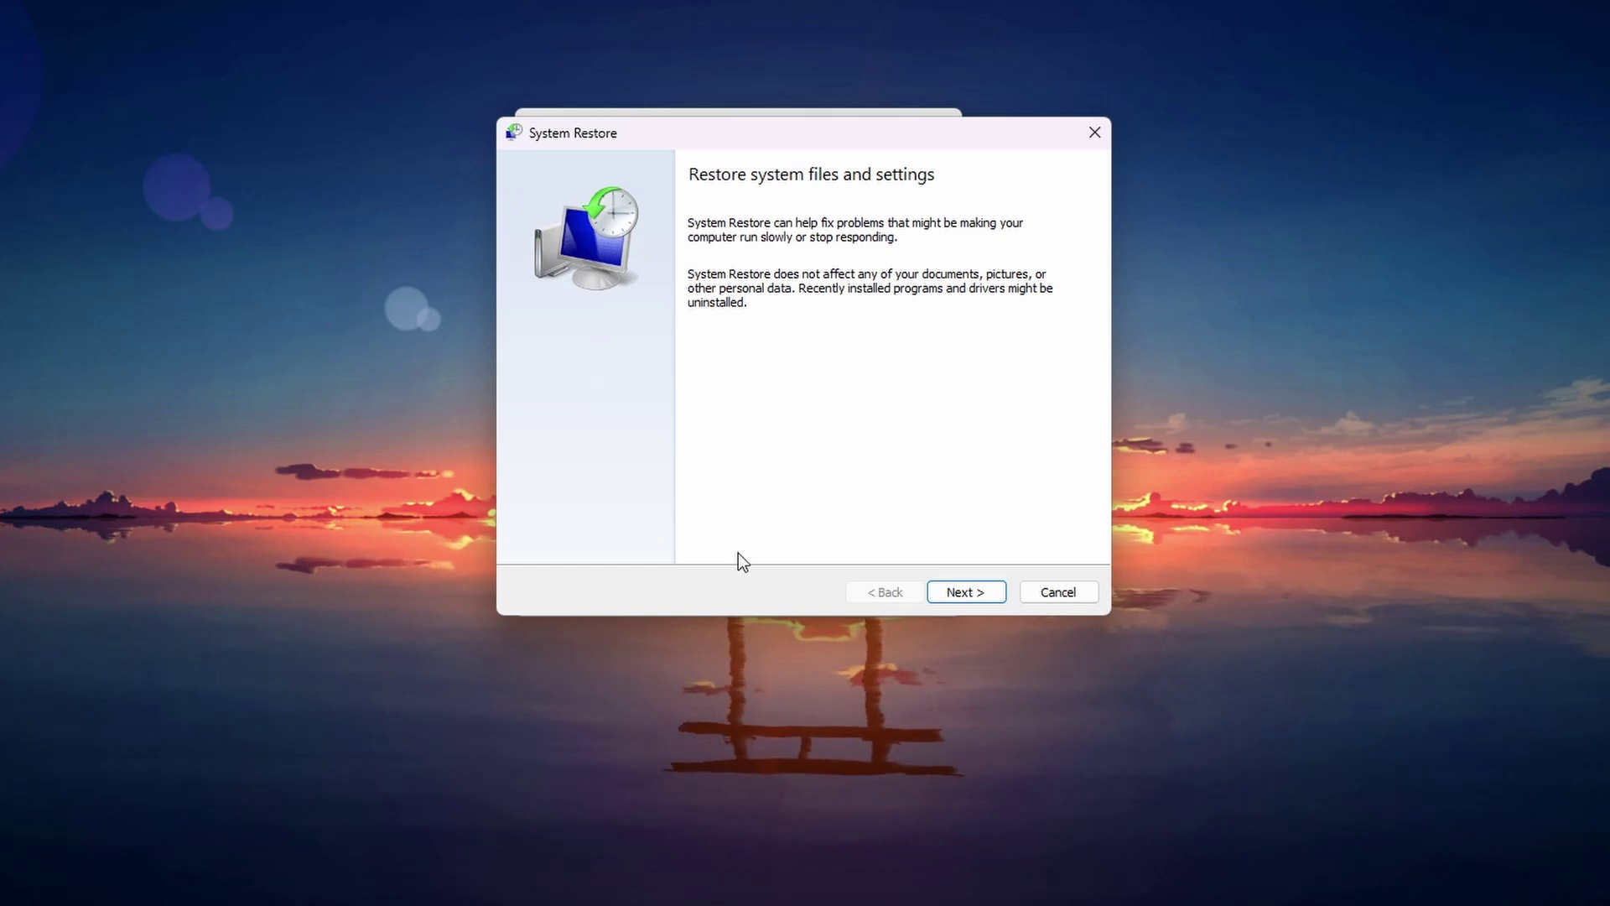
{"action": "left_click", "coordinate": [967, 593]}
{"action": "left_click", "coordinate": [680, 317]}
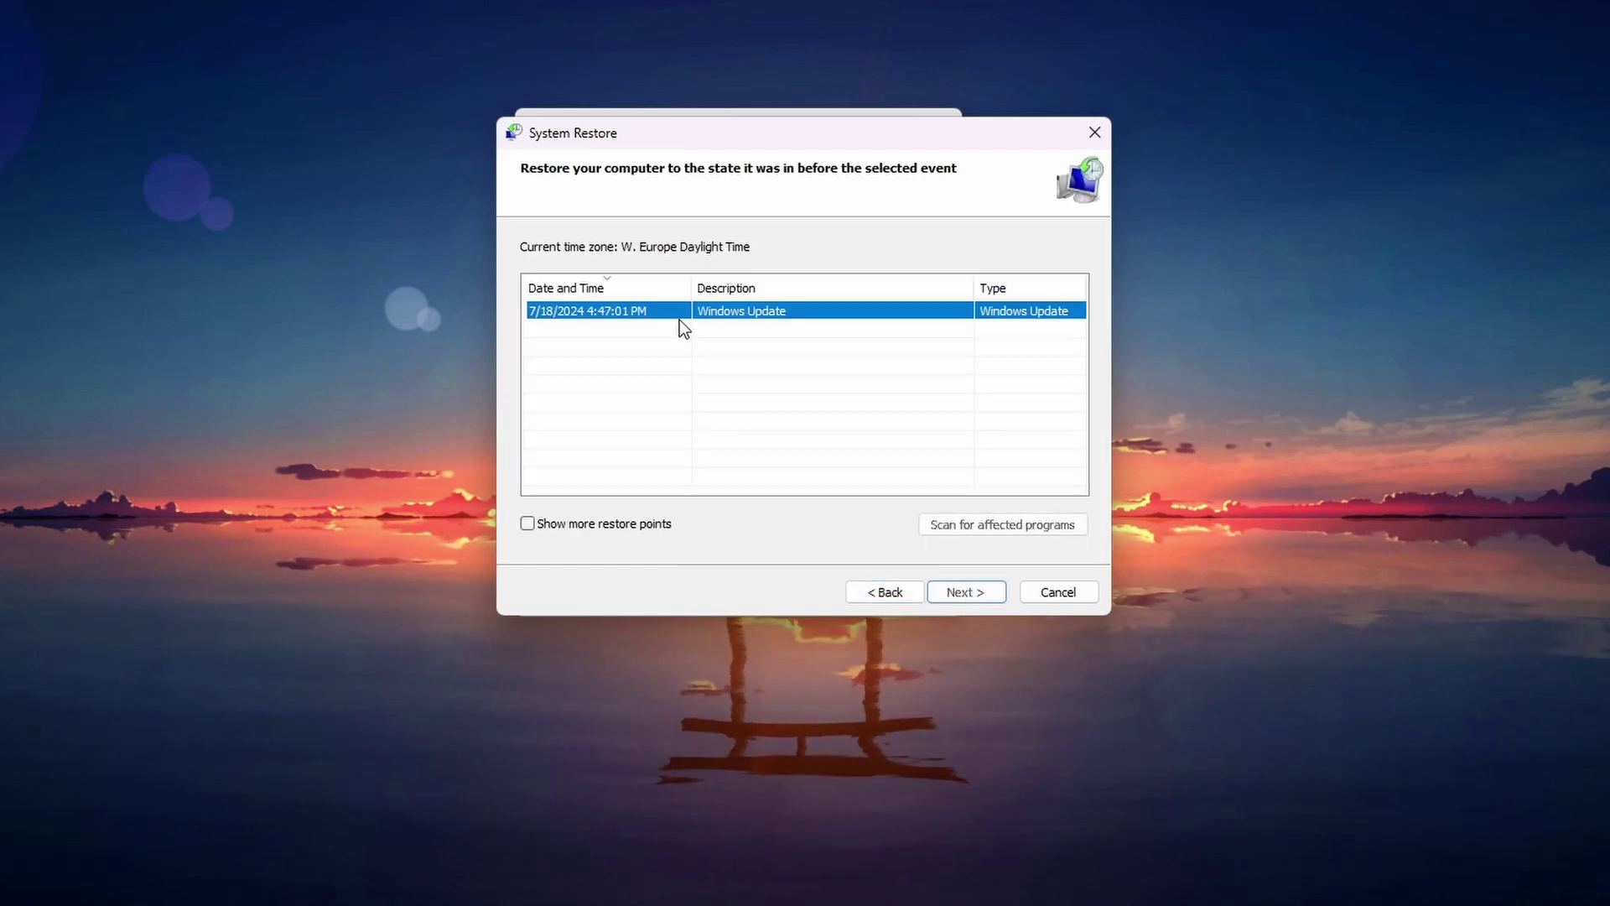
{"action": "left_click", "coordinate": [1059, 592]}
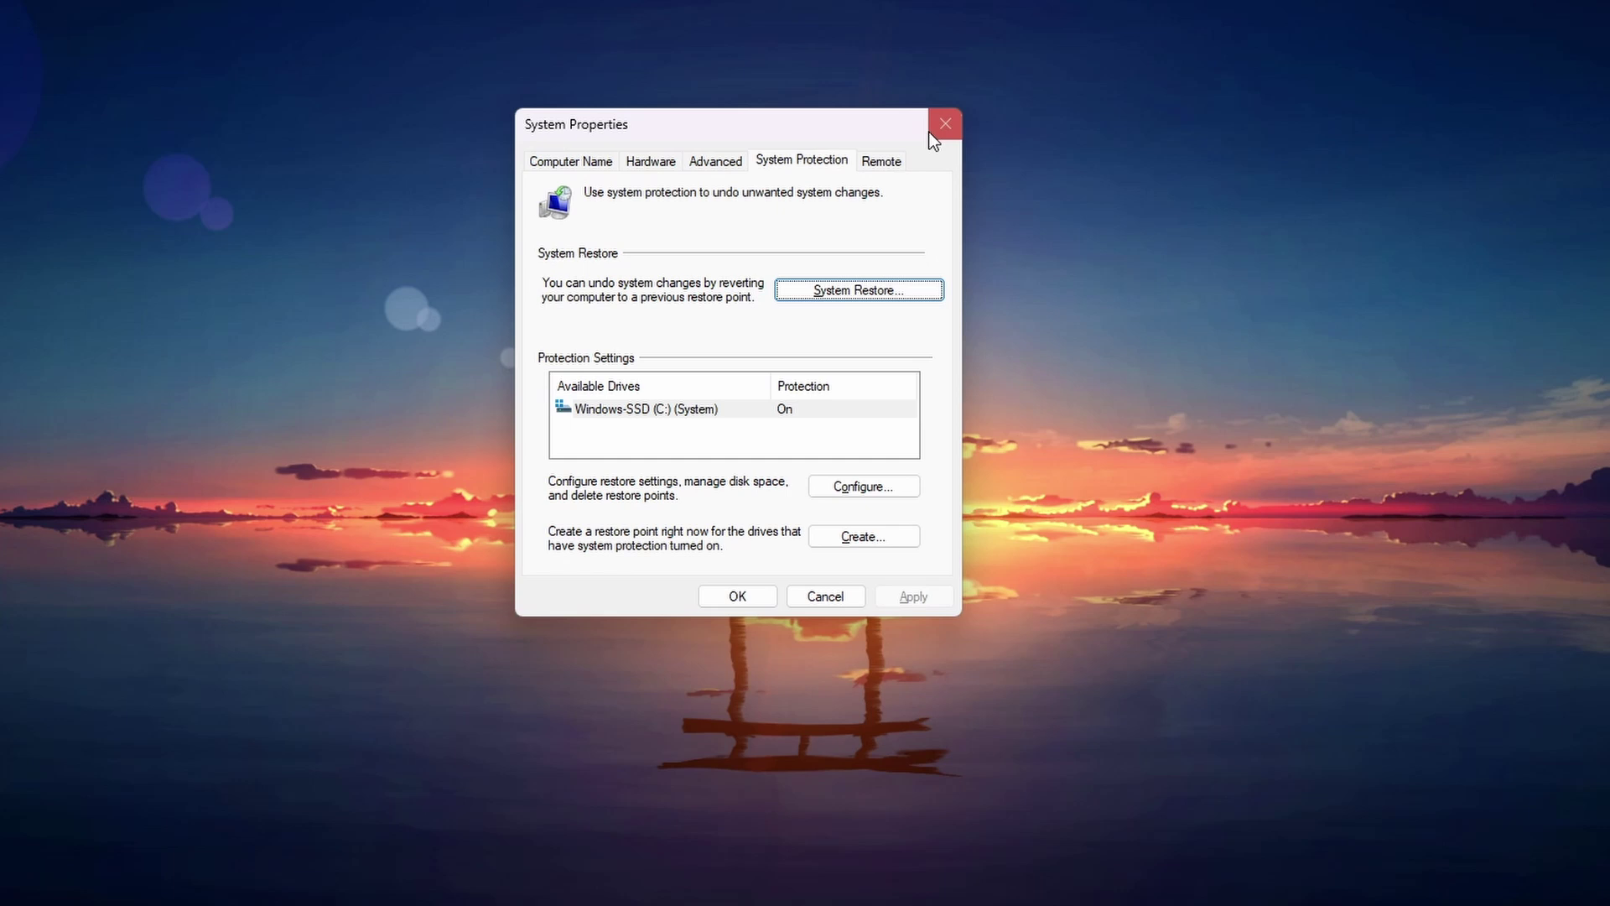